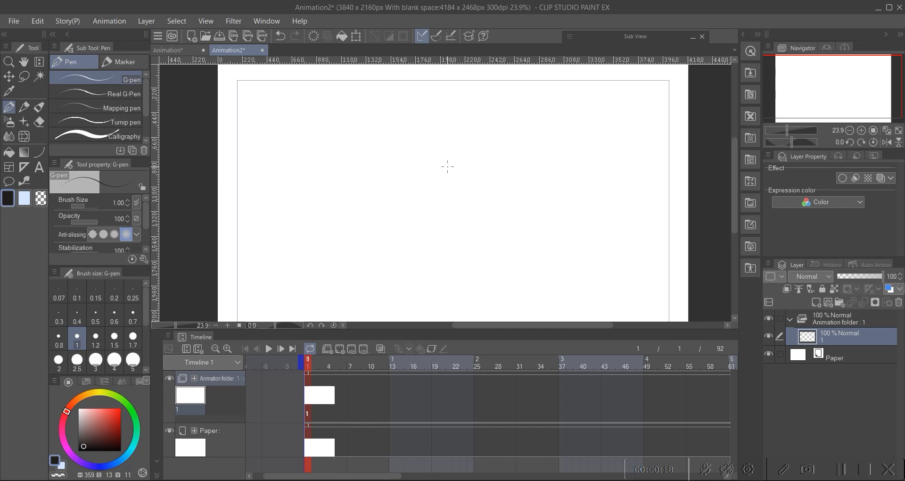
Step: Draw a round ghost head with a long curling tail using the Pencil at brush size 5
scroll(447, 165, down, 1)
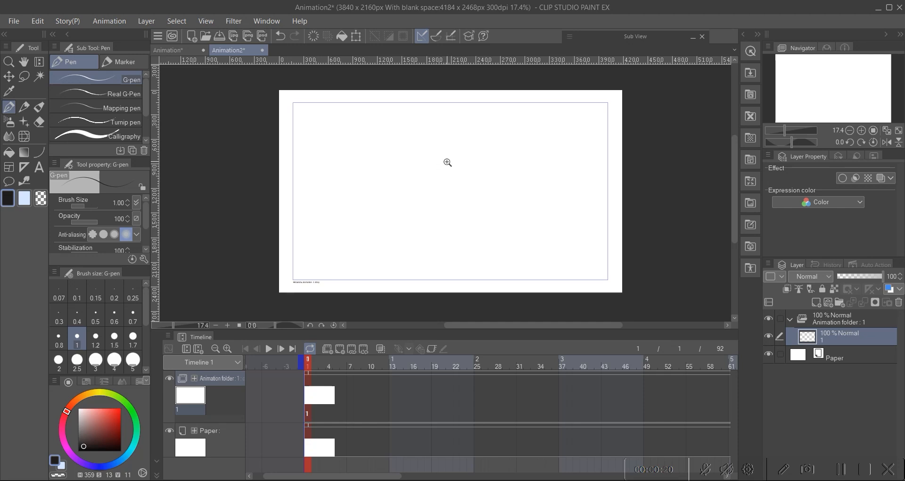
scroll(447, 162, up, 1)
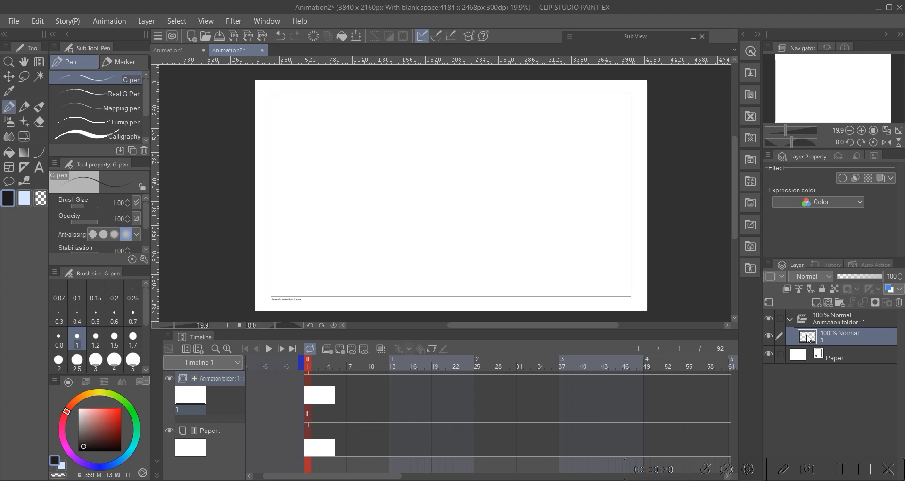
mouse_move(364, 168)
mouse_down()
mouse_move(374, 165)
mouse_move(352, 170)
mouse_up()
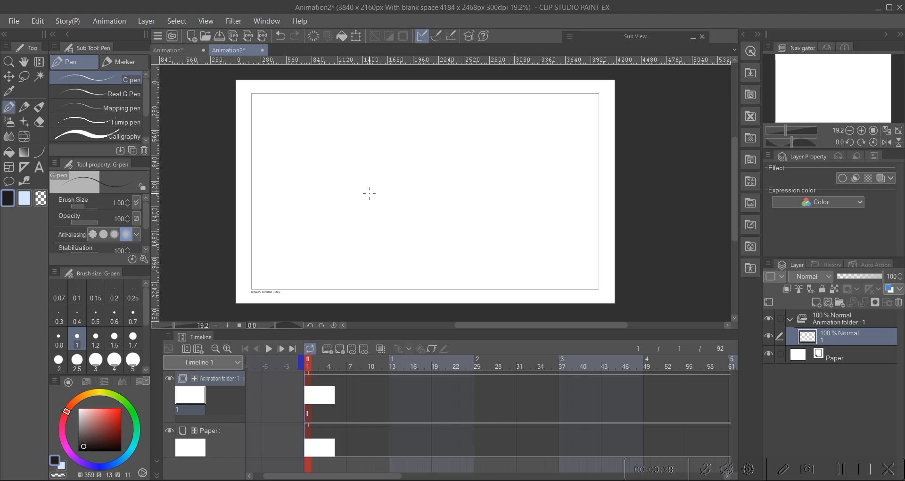
mouse_move(361, 173)
mouse_down()
mouse_move(368, 180)
mouse_move(355, 177)
mouse_up()
click(26, 107)
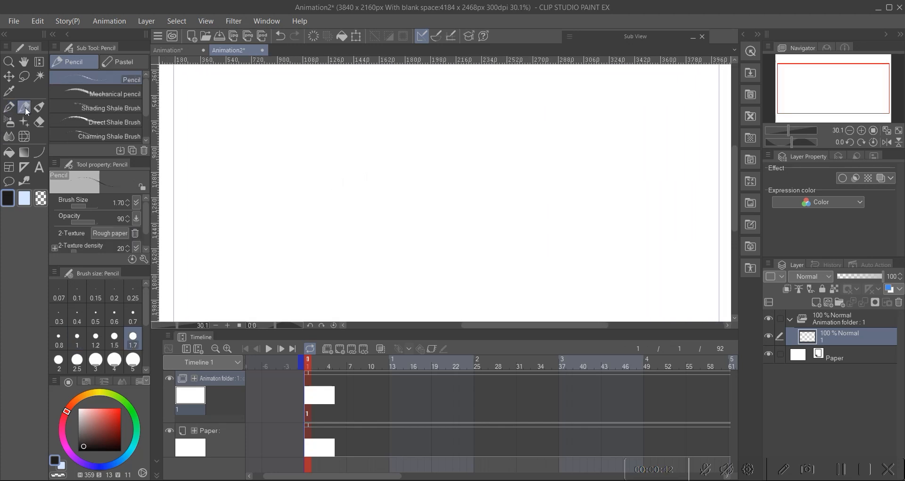
click(133, 360)
mouse_move(384, 154)
mouse_down()
mouse_move(472, 145)
mouse_move(468, 222)
mouse_move(402, 232)
mouse_move(372, 173)
mouse_move(398, 132)
mouse_up()
mouse_move(414, 161)
mouse_down()
mouse_move(389, 184)
mouse_move(353, 166)
mouse_move(341, 144)
mouse_move(471, 110)
mouse_move(545, 158)
mouse_move(510, 153)
mouse_move(450, 196)
mouse_move(420, 226)
mouse_up()
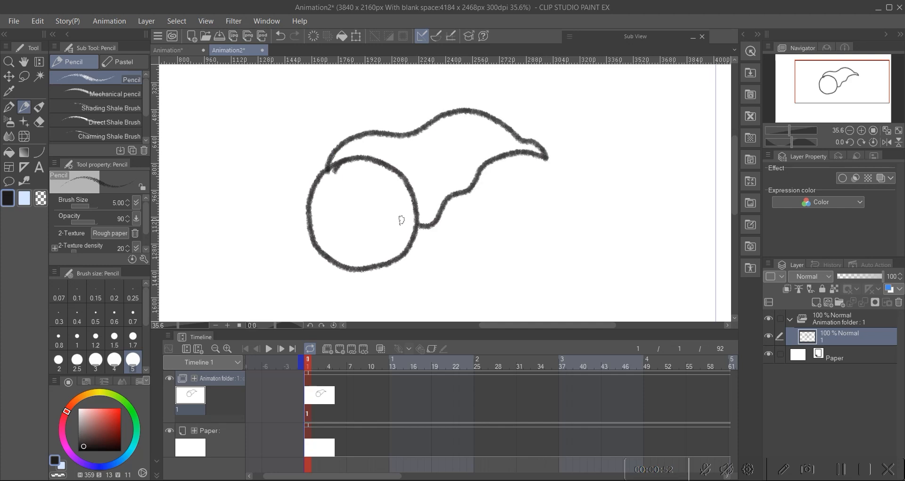
Step: Draw the ghost's face with round eyes, pupils, lines under the eyes and a small frowning mouth
scroll(358, 205, up, 2)
mouse_move(307, 199)
mouse_down()
mouse_move(330, 215)
mouse_move(426, 197)
mouse_up()
mouse_move(295, 195)
mouse_down()
mouse_move(310, 157)
mouse_move(335, 166)
mouse_move(339, 186)
mouse_move(292, 182)
mouse_move(319, 161)
mouse_move(335, 182)
mouse_move(368, 159)
mouse_move(389, 158)
mouse_move(410, 196)
mouse_up()
key(ctrl+z)
mouse_move(357, 233)
mouse_down()
mouse_move(347, 201)
mouse_move(329, 186)
mouse_move(361, 197)
mouse_up()
key(ctrl+z)
key(ctrl+z)
key(ctrl+z)
drag(307, 212, 333, 209)
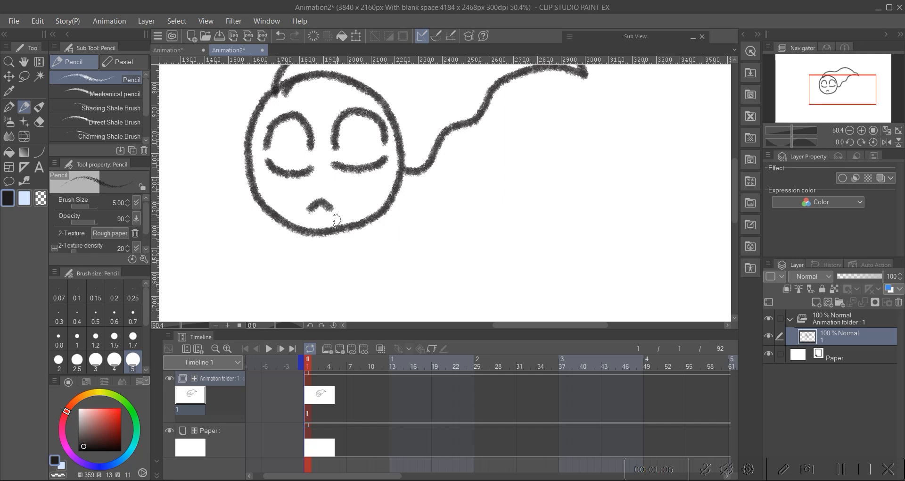
mouse_move(315, 170)
mouse_down()
mouse_move(319, 200)
mouse_move(291, 184)
mouse_up()
drag(366, 173, 369, 180)
scroll(349, 188, down, 1)
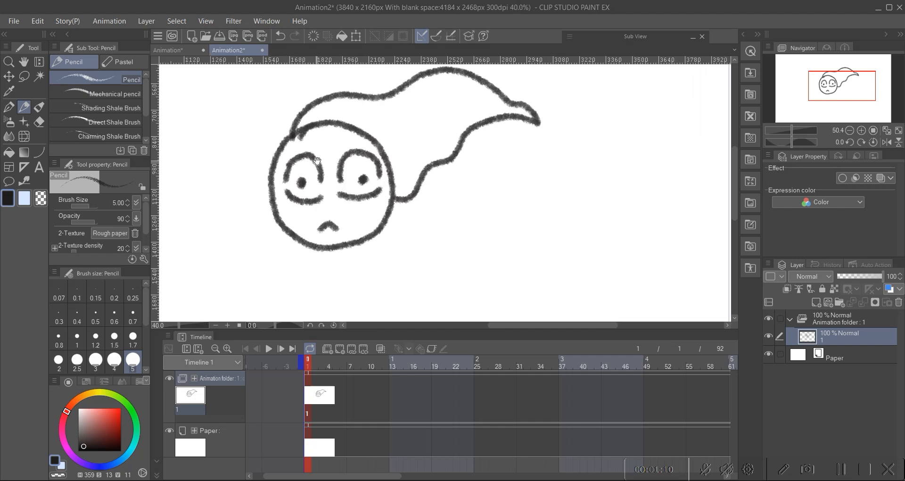
drag(288, 178, 326, 149)
key(ctrl+z)
drag(297, 179, 321, 164)
Step: Add worried brow strokes above the eyes and motion streak lines across the ghost's tail
scroll(349, 188, down, 5)
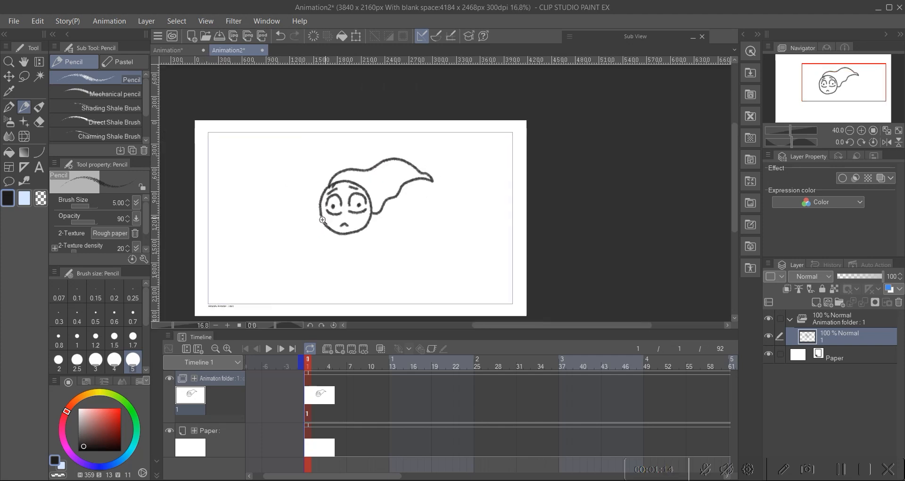
scroll(363, 202, up, 1)
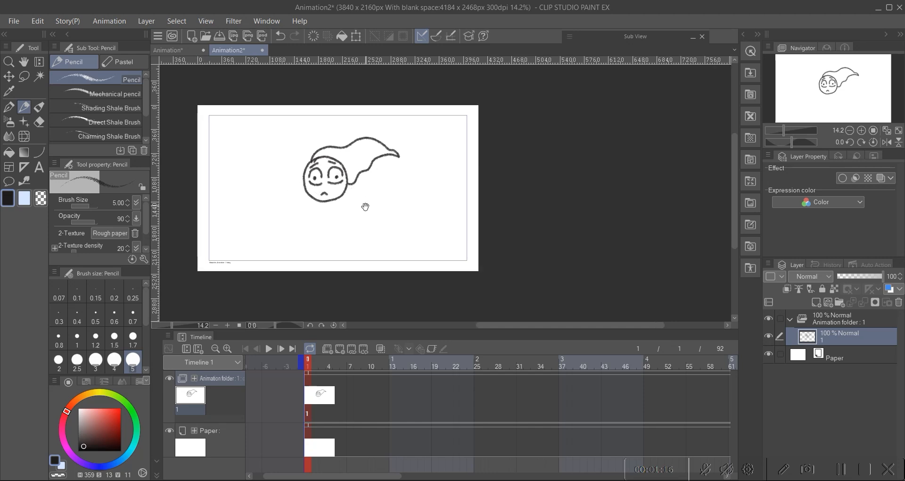
scroll(369, 192, up, 3)
drag(369, 191, 379, 190)
mouse_move(333, 189)
mouse_down()
mouse_move(359, 196)
mouse_move(334, 271)
mouse_up()
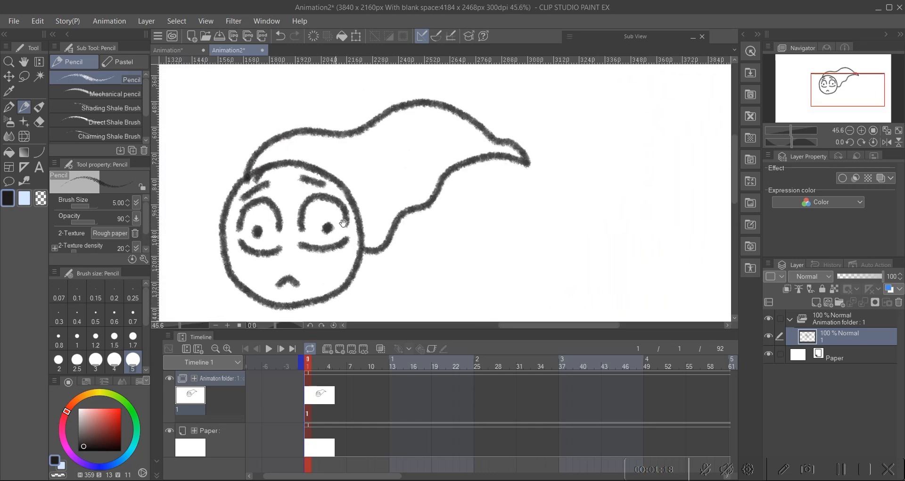
mouse_move(338, 155)
mouse_down()
mouse_move(383, 139)
mouse_move(411, 162)
mouse_move(394, 204)
mouse_up()
drag(396, 160, 372, 183)
drag(434, 134, 469, 147)
scroll(337, 187, down, 3)
scroll(337, 187, up, 3)
drag(337, 187, 332, 250)
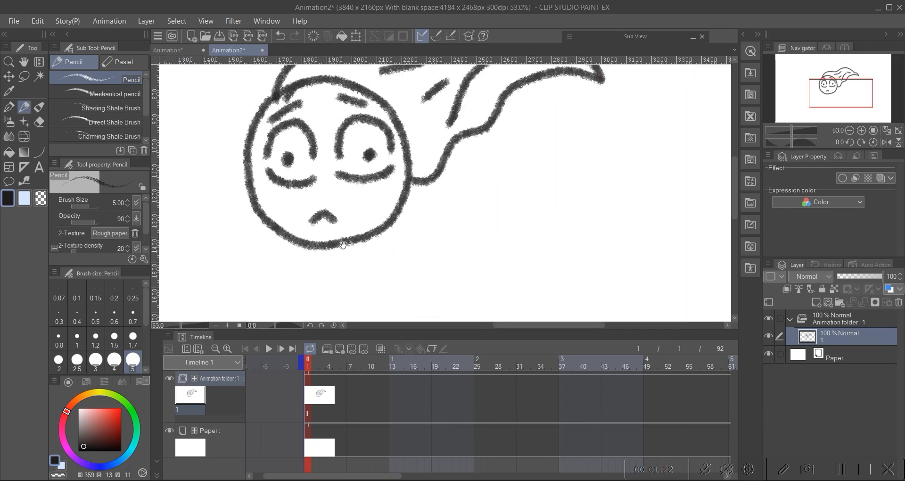
Step: Select frame 2 in the timeline
scroll(386, 198, down, 3)
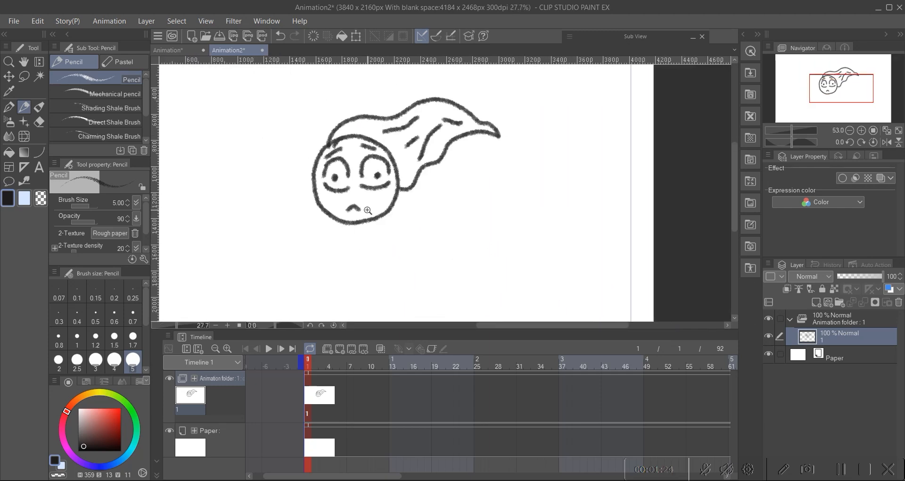
scroll(390, 195, up, 2)
scroll(391, 195, down, 1)
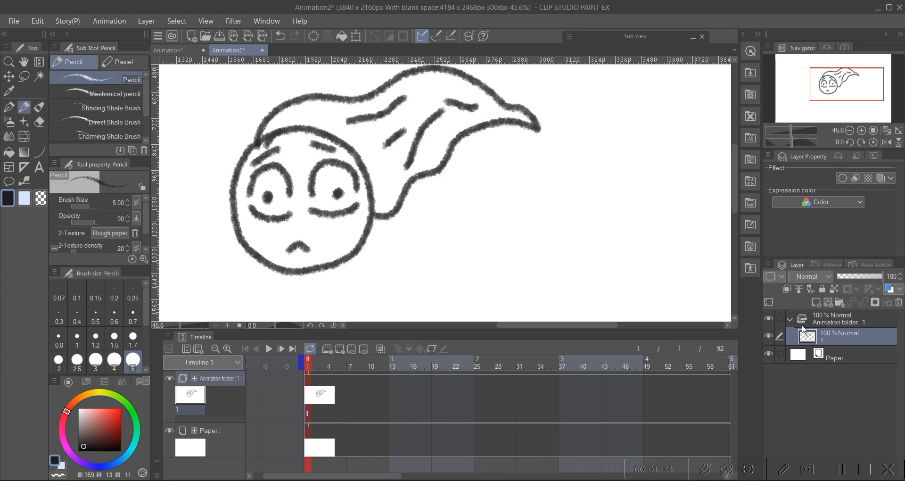
click(315, 403)
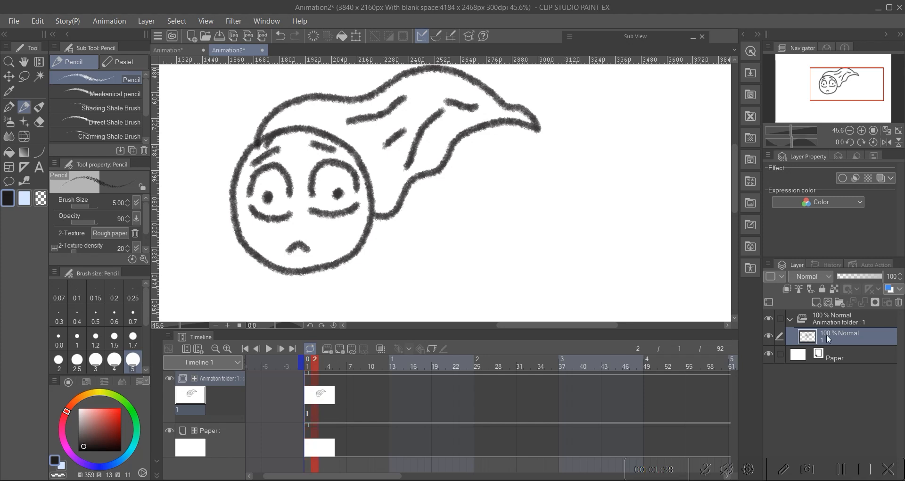
scroll(328, 196, down, 2)
scroll(328, 196, up, 1)
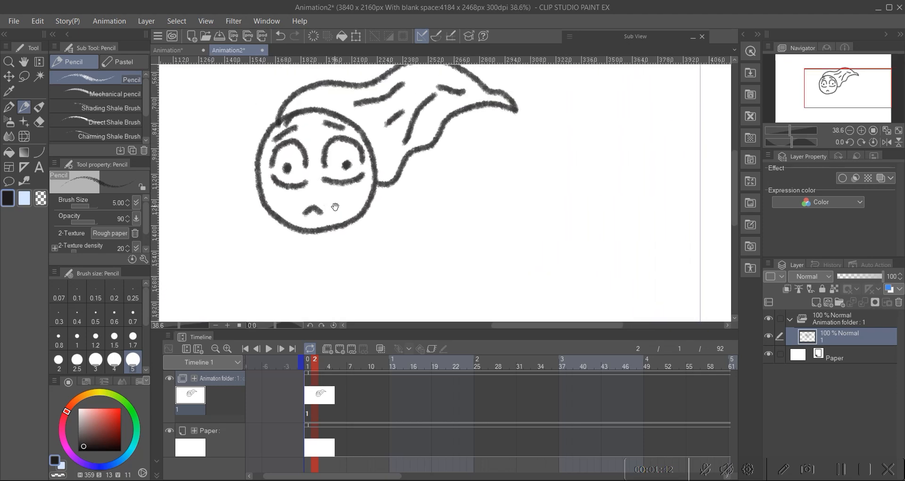
scroll(327, 196, up, 2)
drag(337, 186, 315, 180)
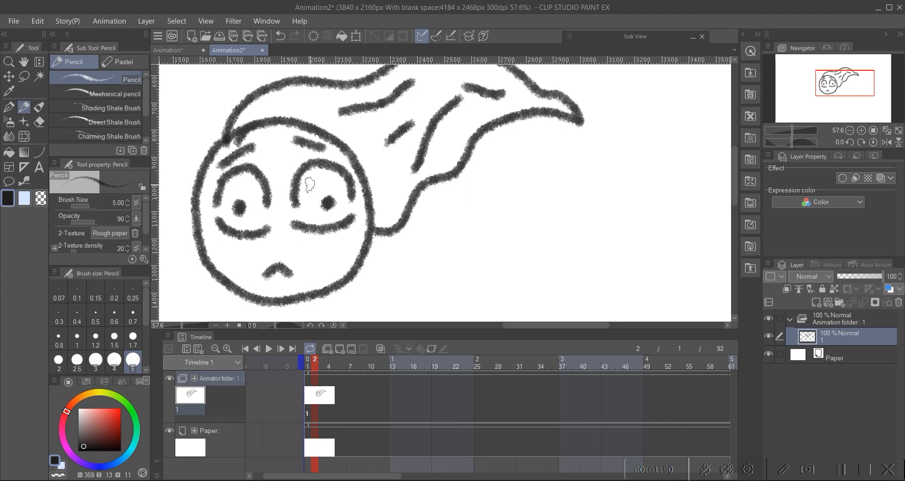
Step: Lasso-select the ghost's right eye, scale it down slightly with Transform, and deselect
key(w)
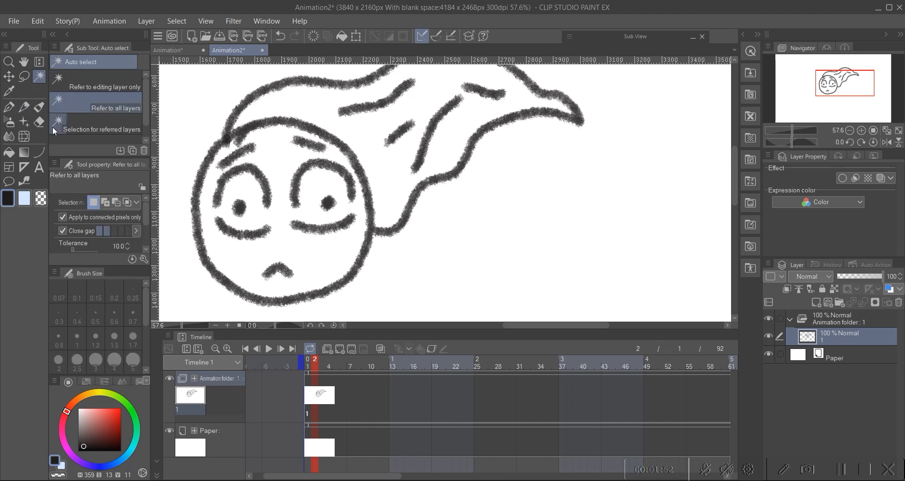
click(27, 81)
drag(338, 159, 311, 150)
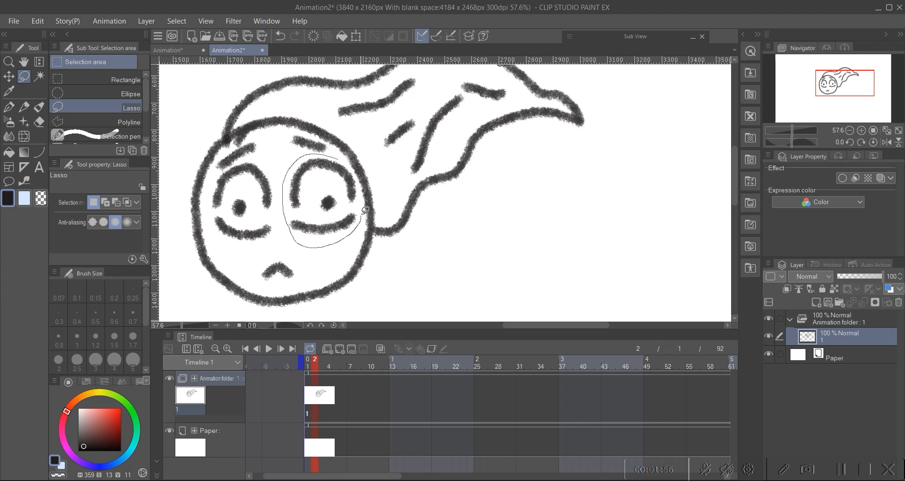
drag(330, 161, 331, 160)
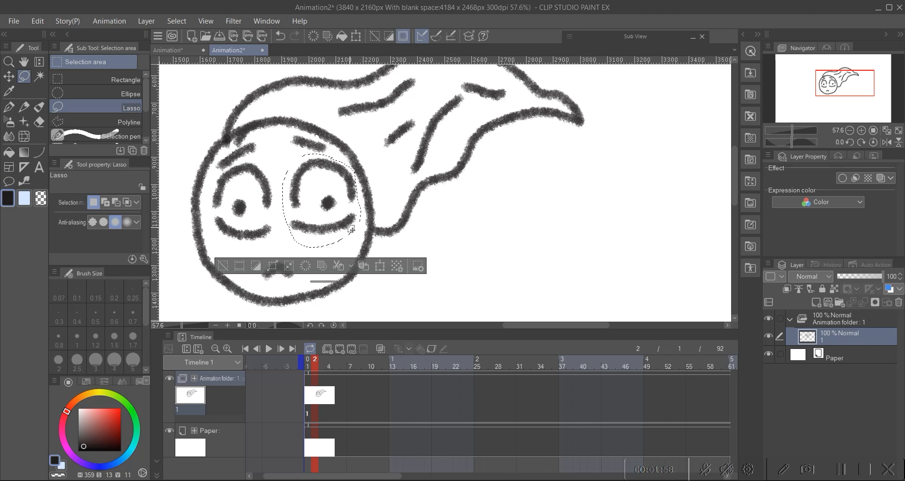
key(ctrl+t)
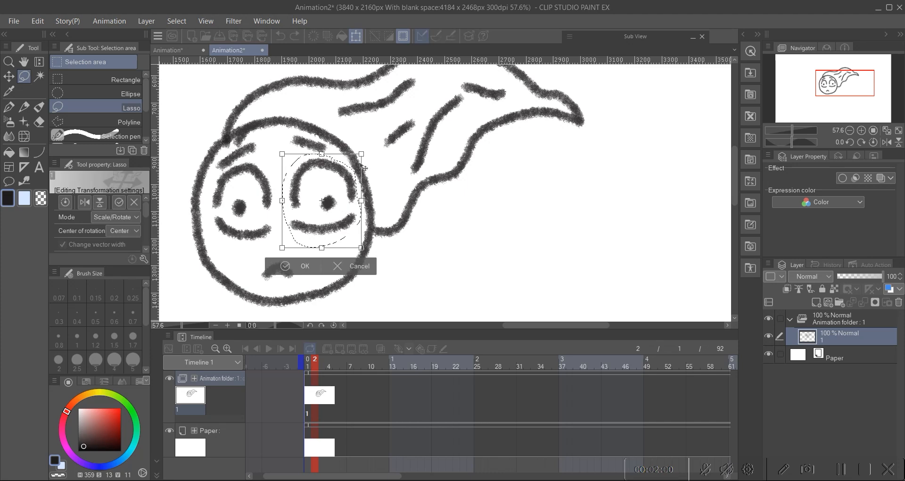
drag(363, 154, 326, 187)
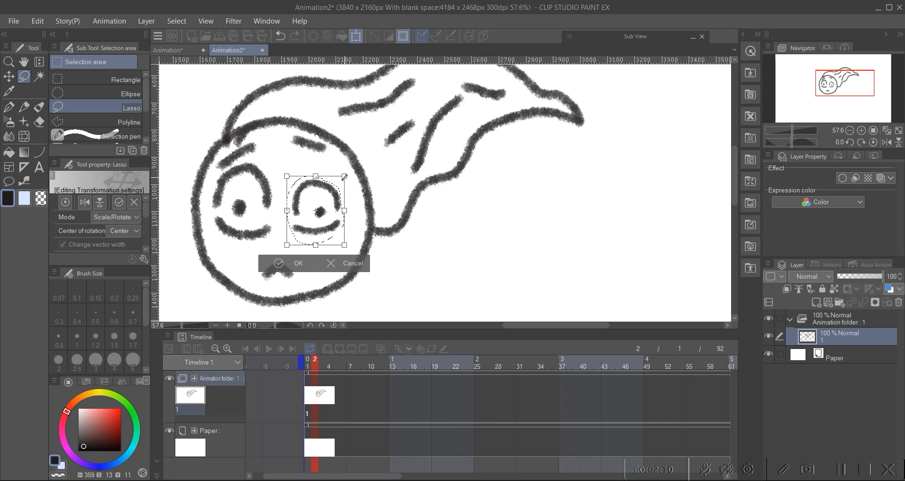
drag(344, 176, 340, 180)
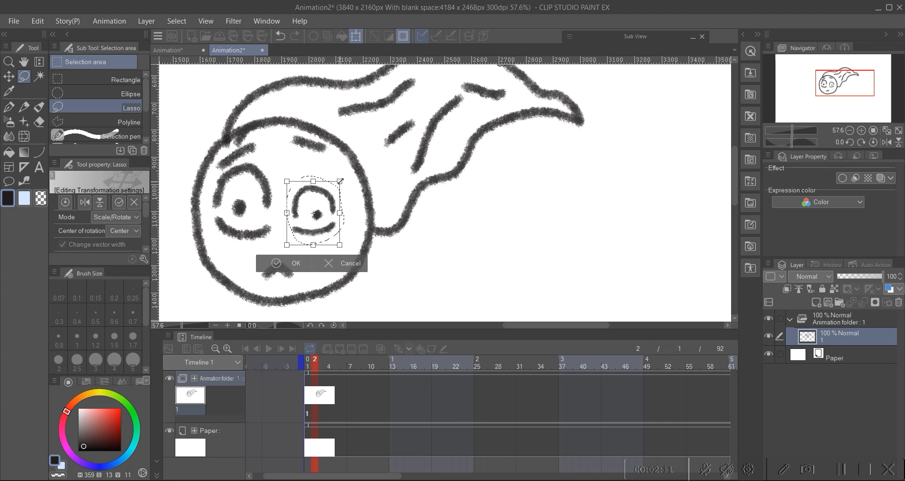
click(296, 263)
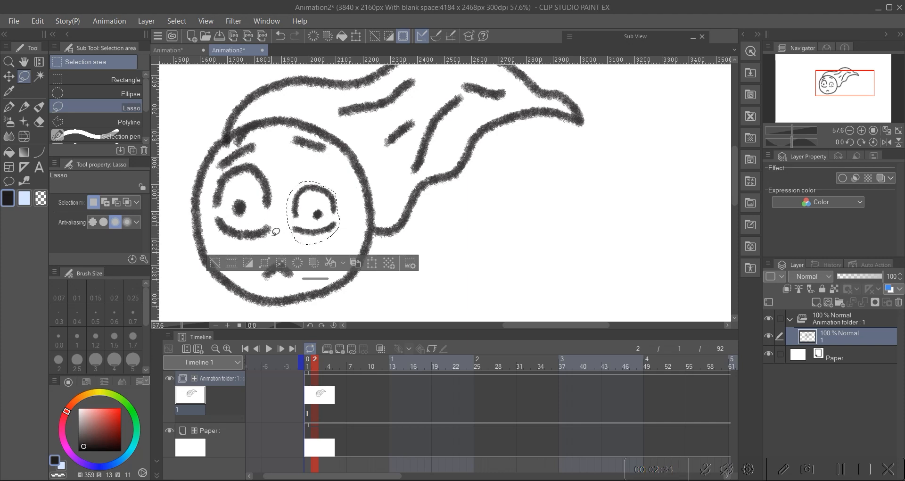
key(ctrl+d)
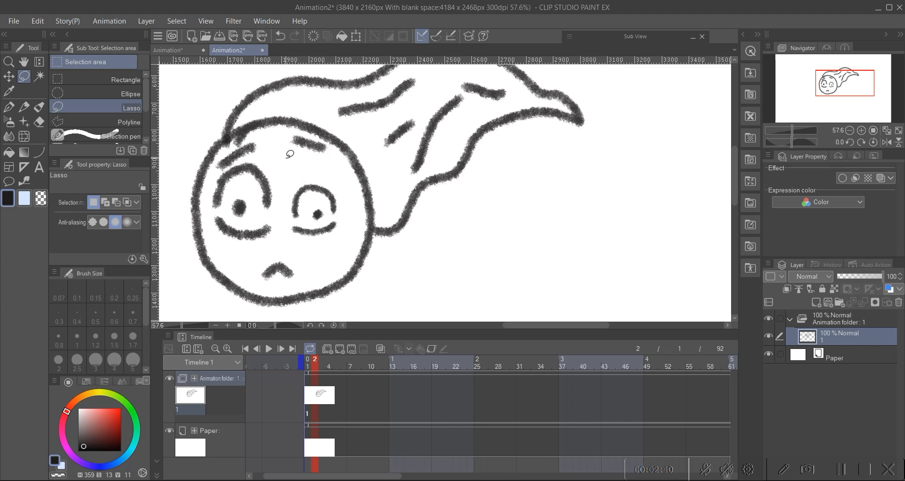
Step: Lasso the right eye again, copy it and paste it as a new layer
mouse_move(340, 238)
mouse_down()
mouse_move(349, 200)
mouse_move(313, 171)
mouse_up()
key(ctrl+c)
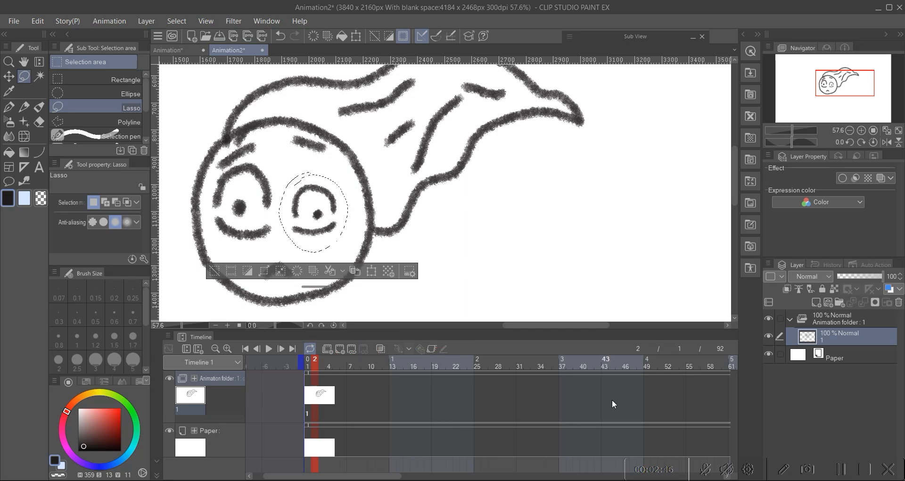
key(ctrl+v)
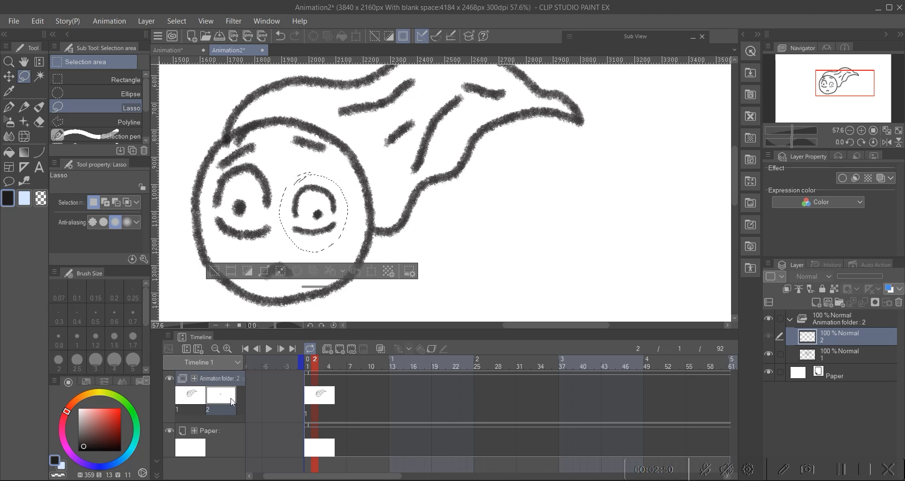
click(214, 271)
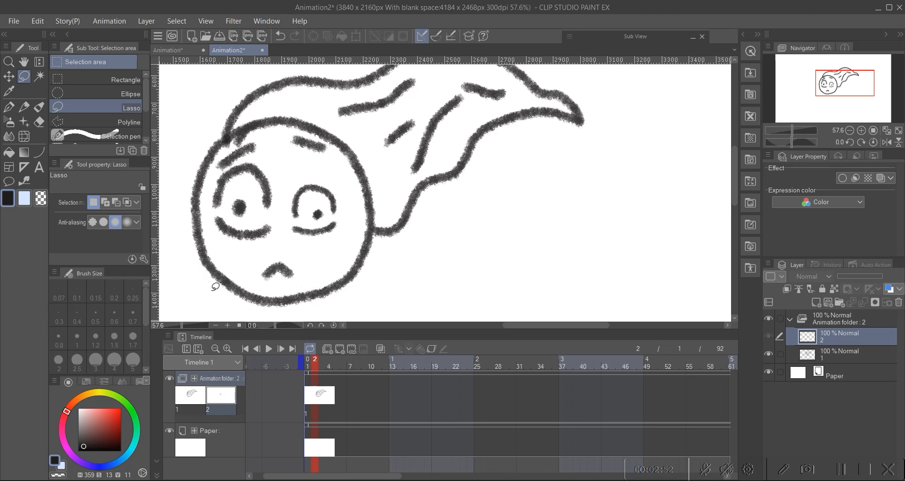
Step: Switch between the two animation layers and frames 1 and 2 to compare the drawings
click(817, 358)
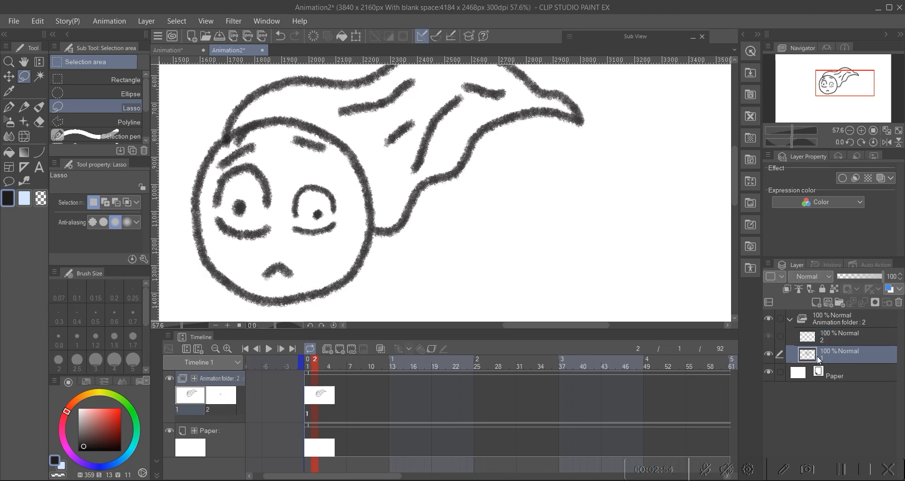
click(825, 340)
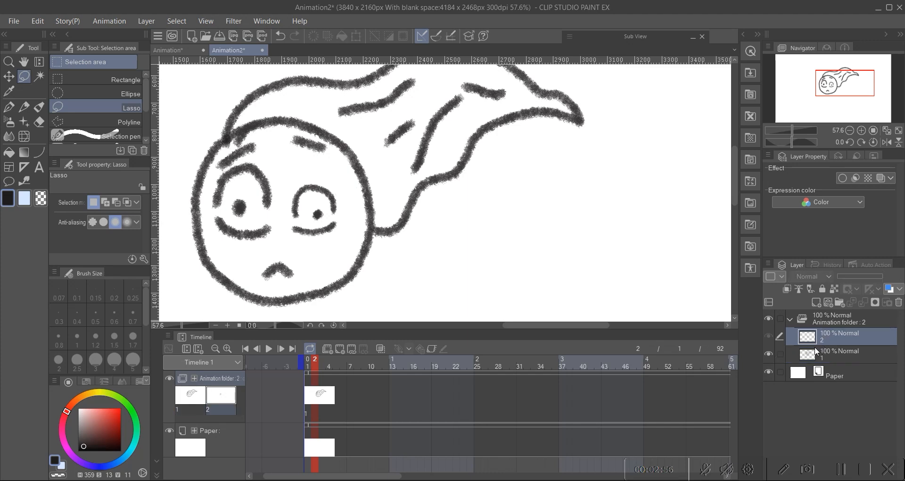
click(826, 350)
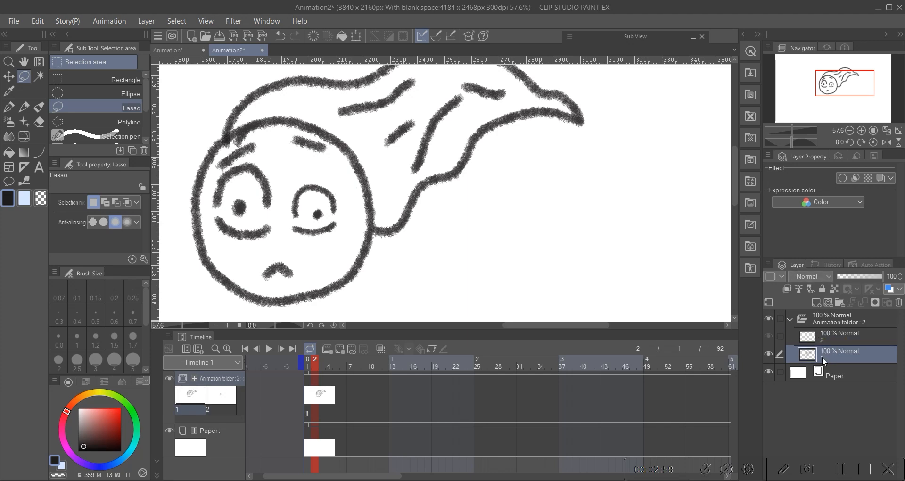
click(313, 399)
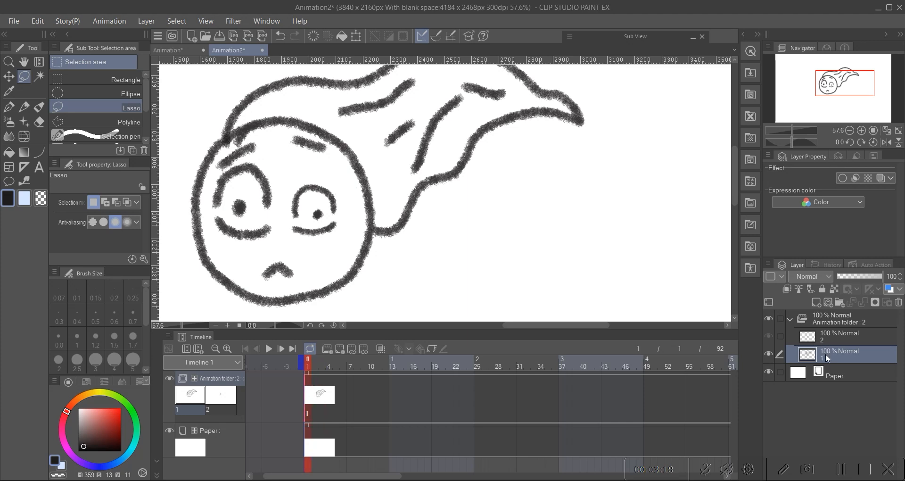
click(819, 339)
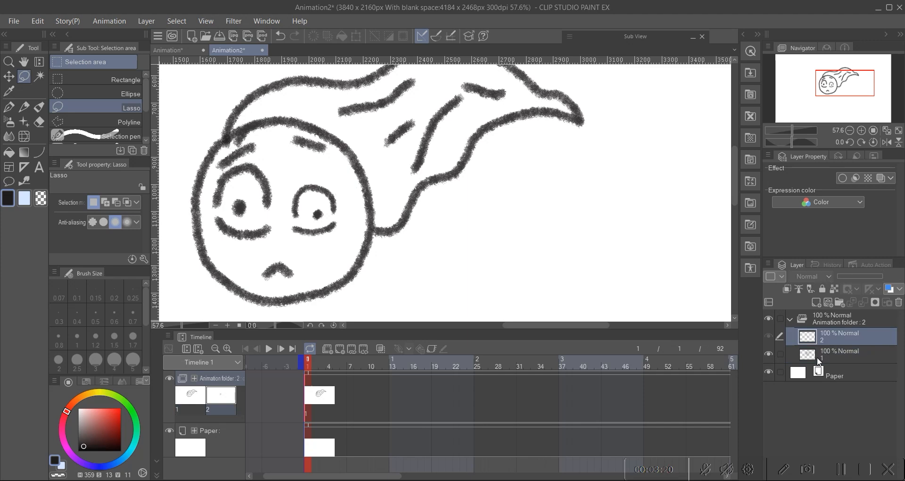
click(318, 398)
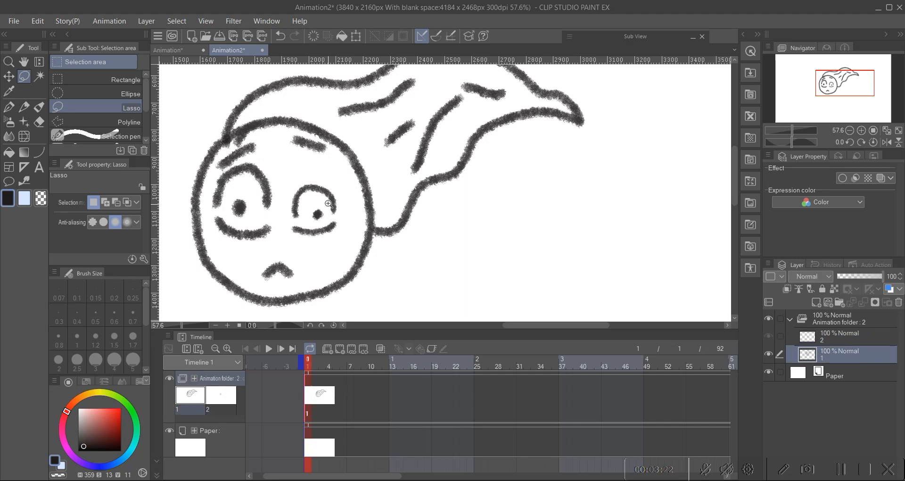
scroll(330, 203, down, 3)
scroll(316, 212, up, 1)
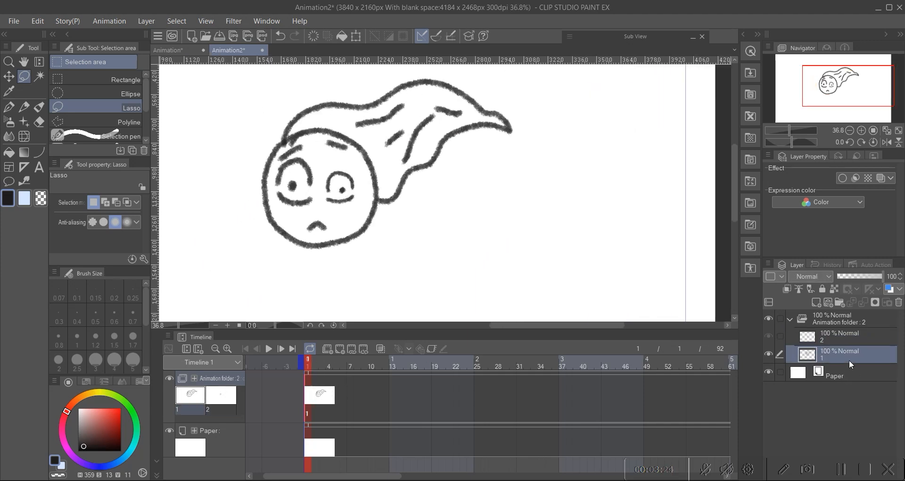
Step: Delete the pasted layer 2 from the animation folder
click(837, 336)
click(898, 302)
drag(342, 219, 338, 208)
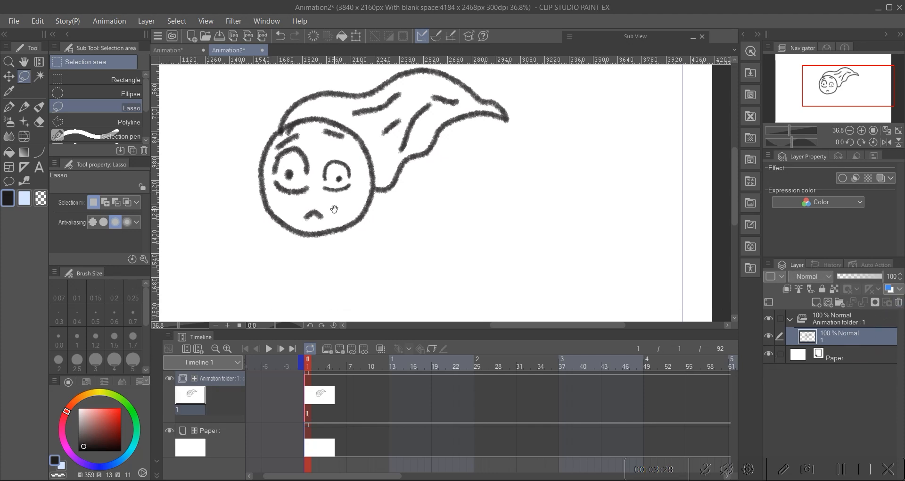
Step: Wrap the ghost drawing layer in a new folder inside the animation folder
mouse_move(318, 199)
mouse_down()
mouse_move(340, 204)
mouse_move(329, 206)
mouse_up()
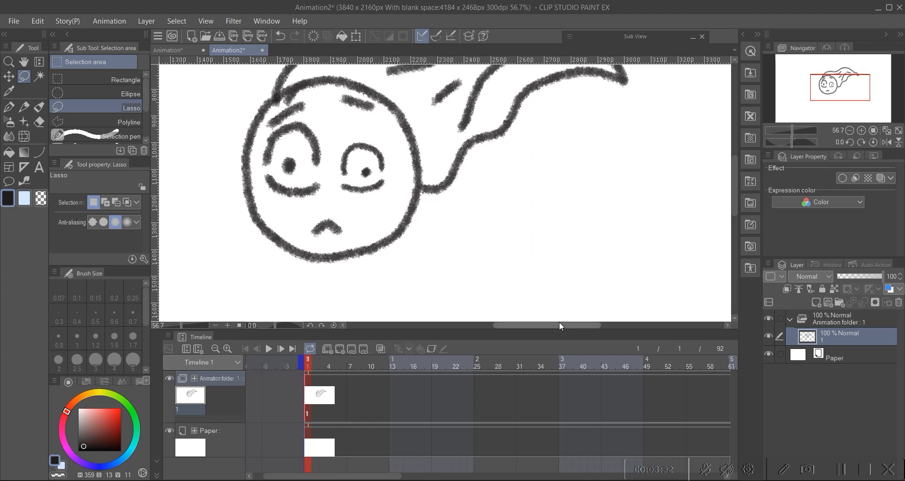
right_click(856, 337)
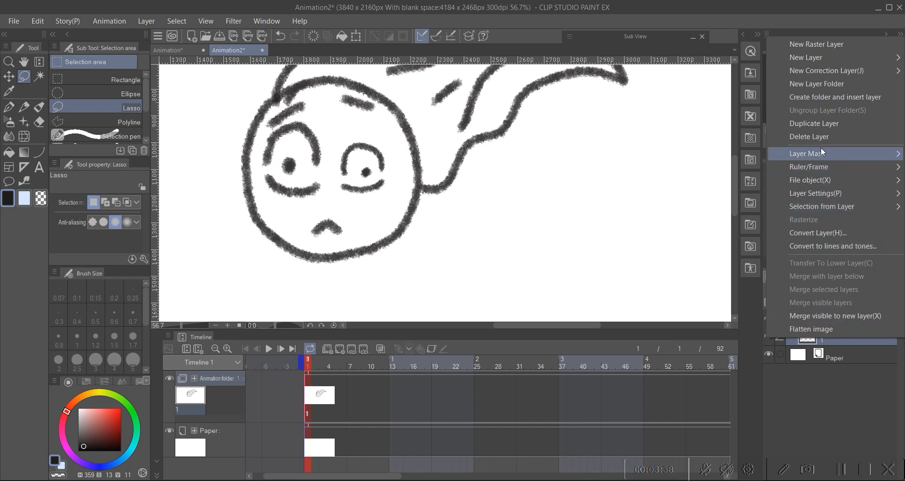
click(830, 98)
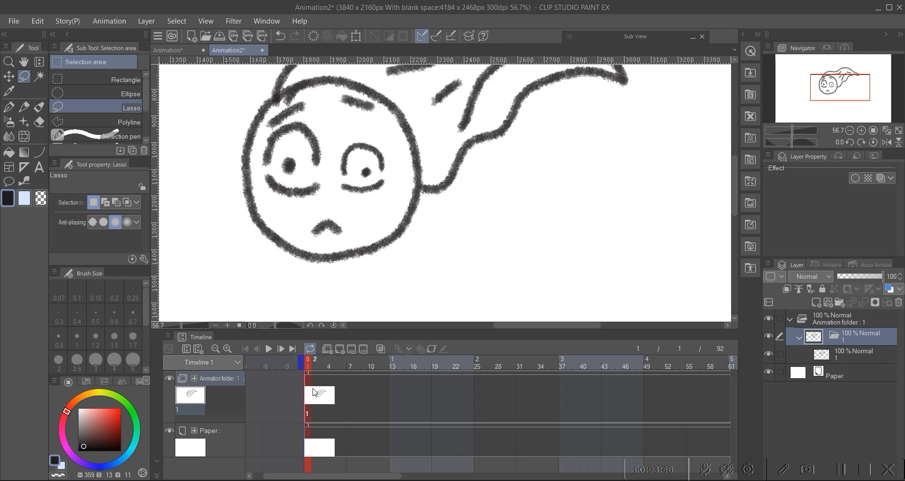
Step: Lasso the ghost's right eye on the drawing layer, copy it and paste it as a new layer
click(832, 359)
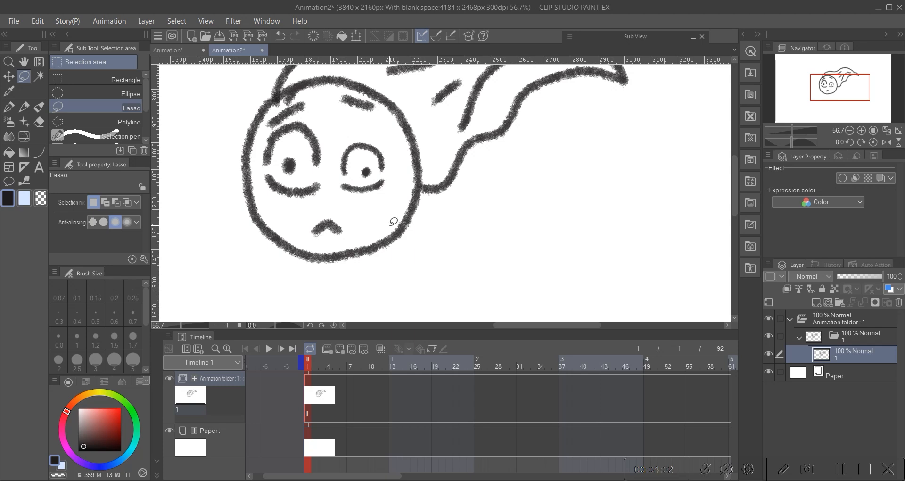
mouse_move(316, 194)
mouse_down()
mouse_move(299, 199)
mouse_move(366, 162)
mouse_move(362, 211)
mouse_up()
mouse_move(338, 150)
mouse_down()
mouse_move(313, 160)
mouse_move(317, 224)
mouse_move(369, 225)
mouse_move(370, 168)
mouse_move(325, 162)
mouse_up()
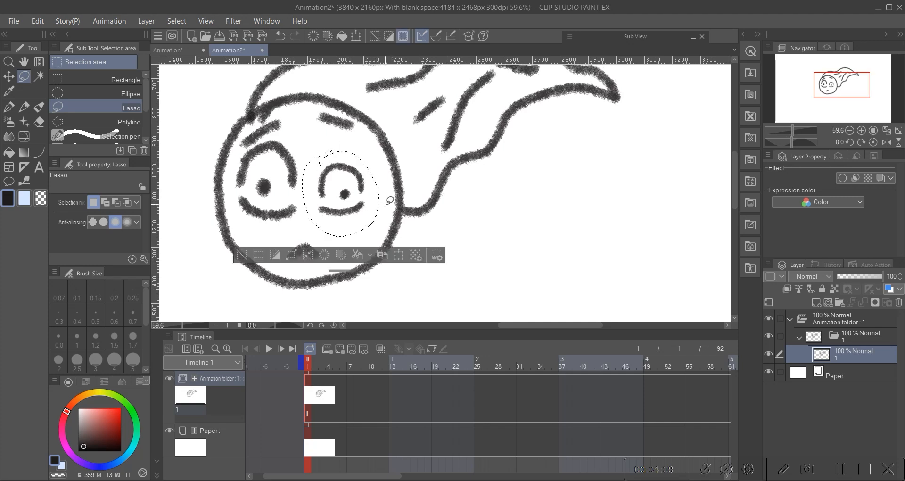
key(ctrl+c)
key(ctrl+v)
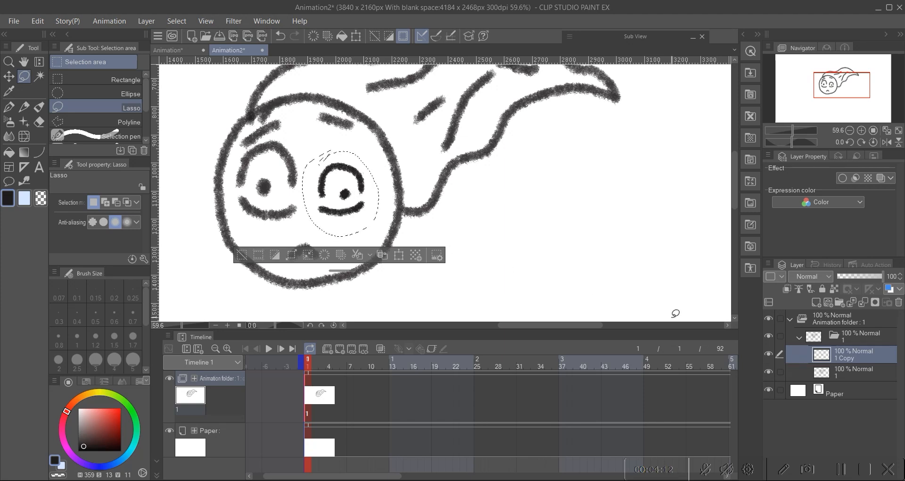
Step: Start transforming the pasted eye, cancel it, undo the paste and deselect
key(ctrl+t)
mouse_move(361, 189)
mouse_down()
mouse_move(360, 164)
mouse_move(344, 145)
mouse_move(344, 227)
mouse_move(311, 229)
mouse_move(360, 219)
mouse_move(353, 139)
mouse_move(365, 193)
mouse_up()
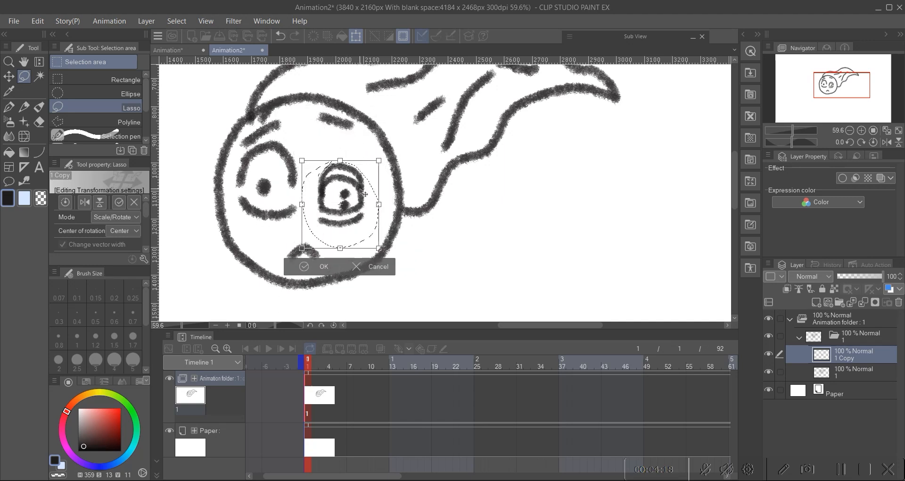
click(370, 269)
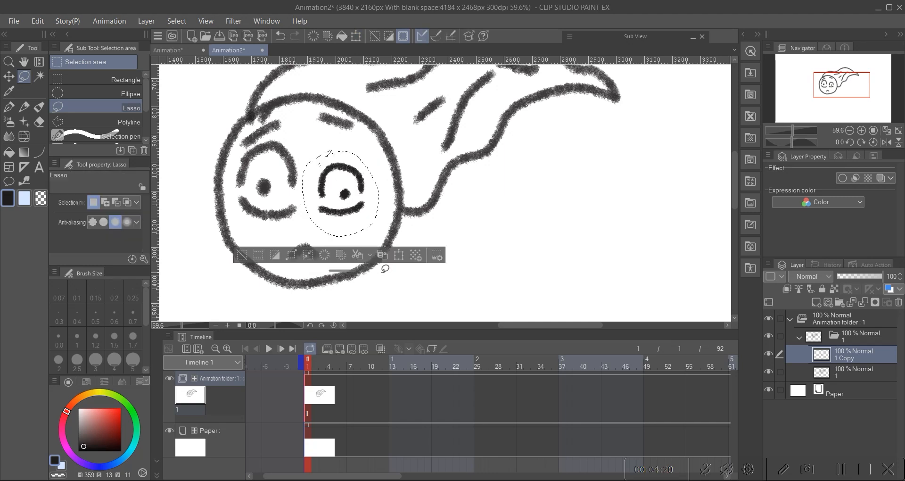
key(ctrl+z)
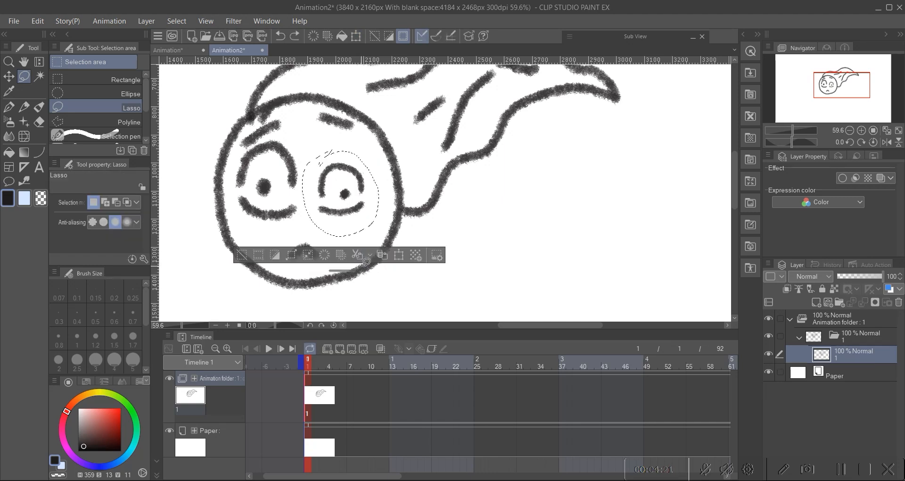
click(241, 255)
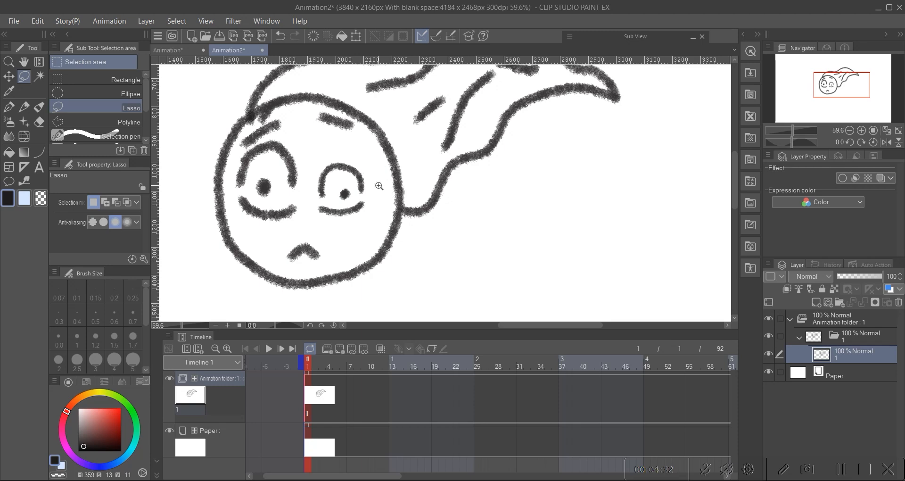
scroll(380, 186, down, 2)
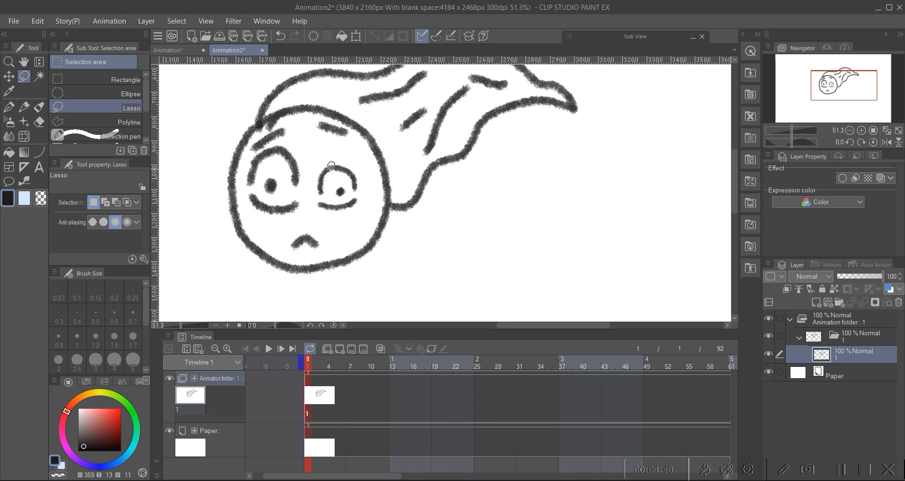
scroll(334, 177, down, 5)
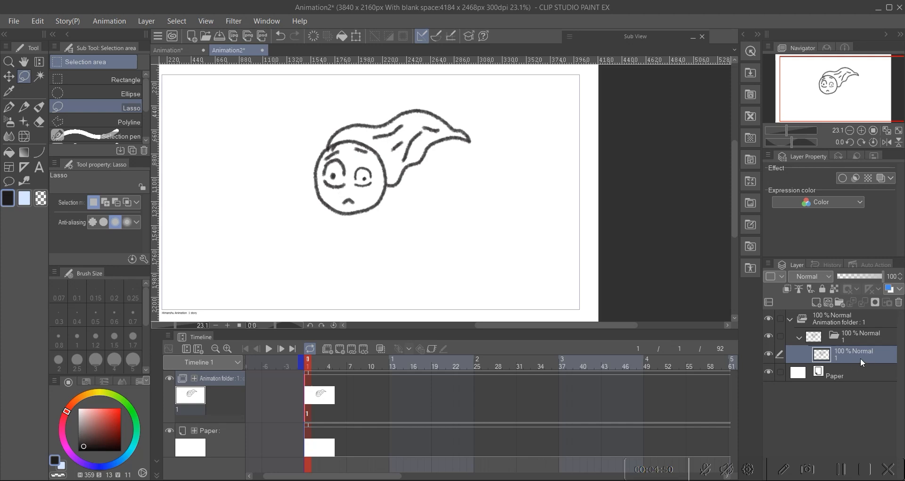
click(800, 337)
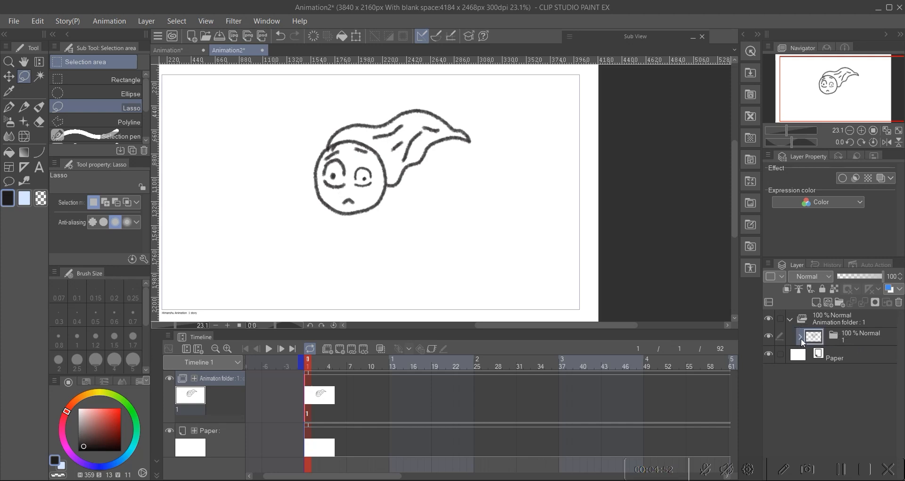
click(800, 337)
click(799, 337)
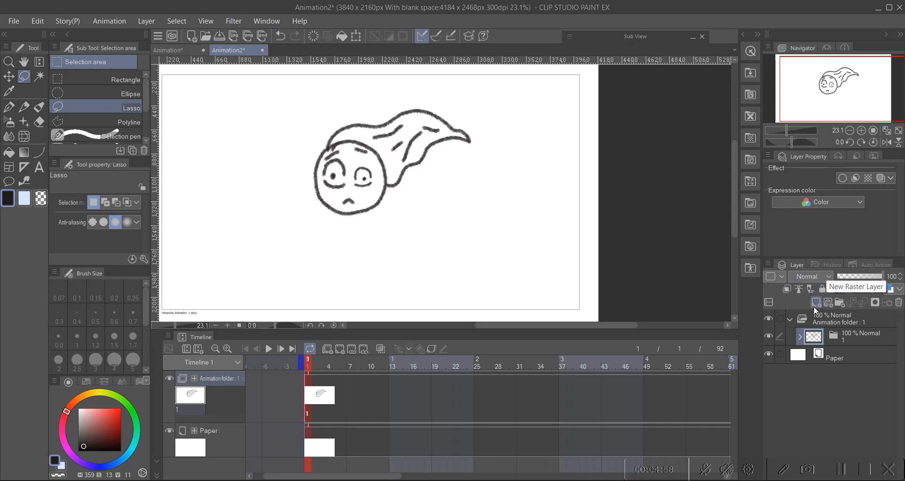
scroll(382, 168, up, 2)
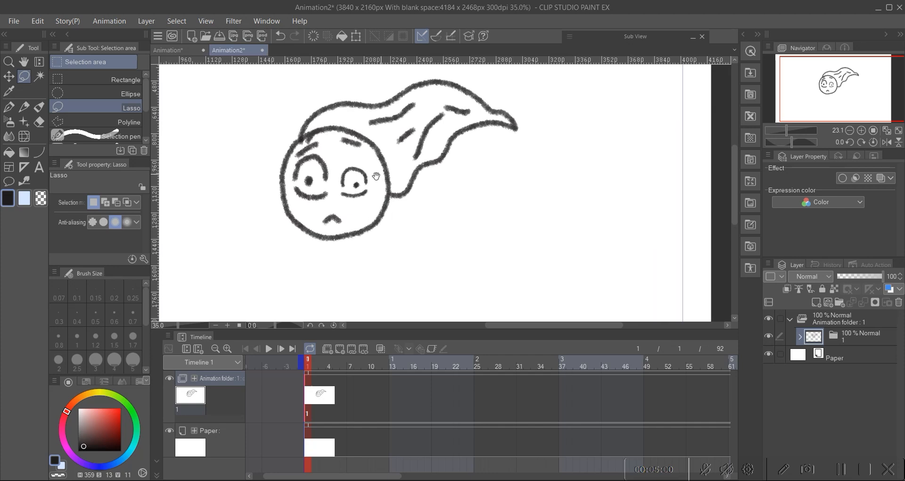
click(802, 336)
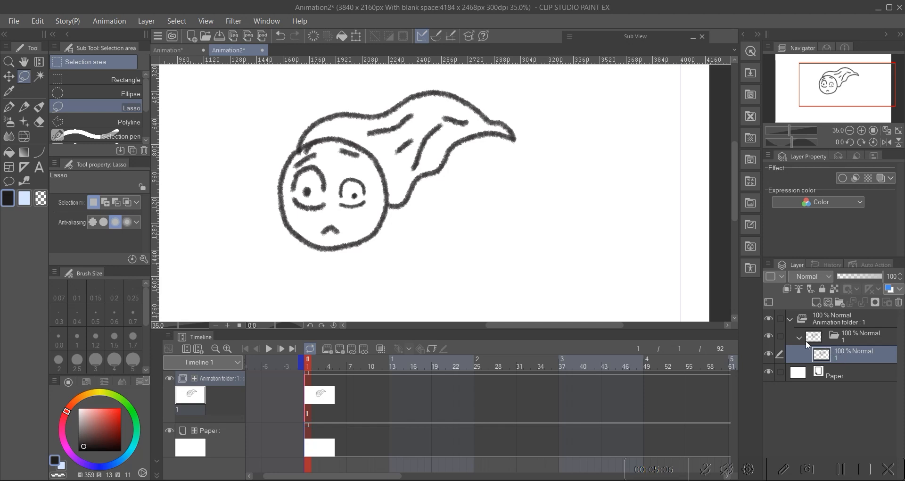
click(816, 302)
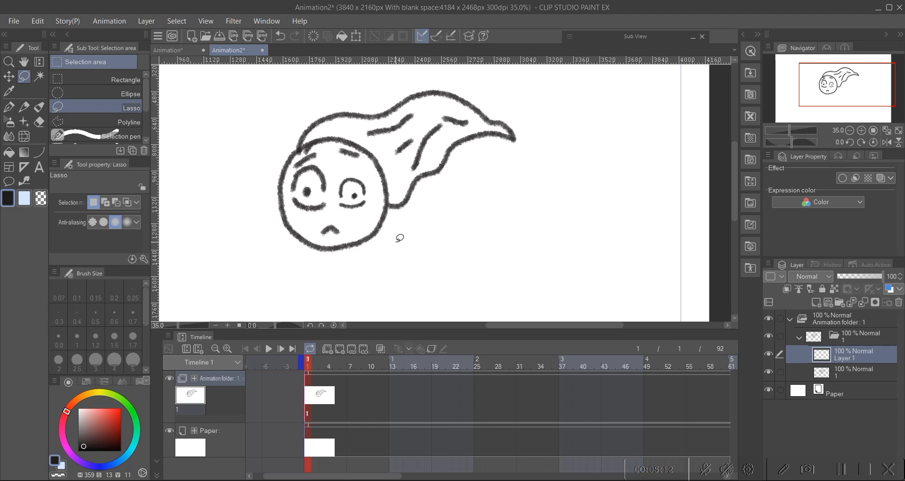
key(ctrl+z)
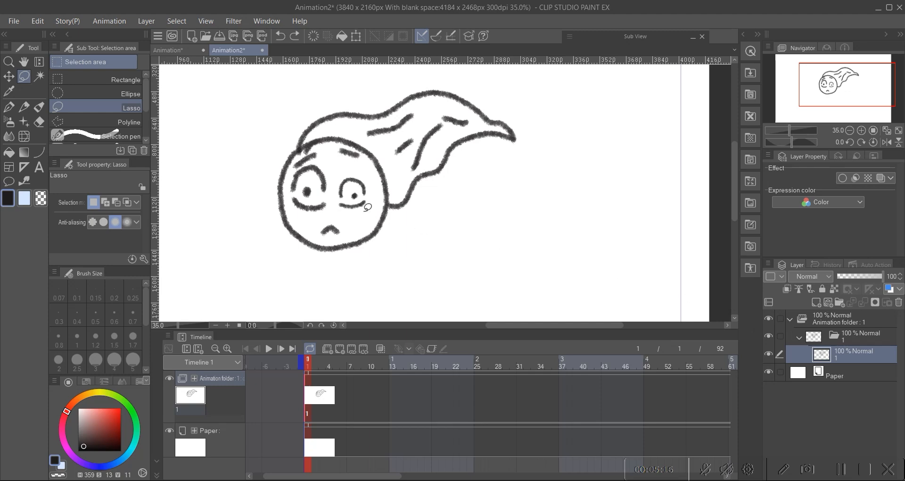
Step: Pick a light orange colour from the colour wheel
scroll(350, 176, up, 2)
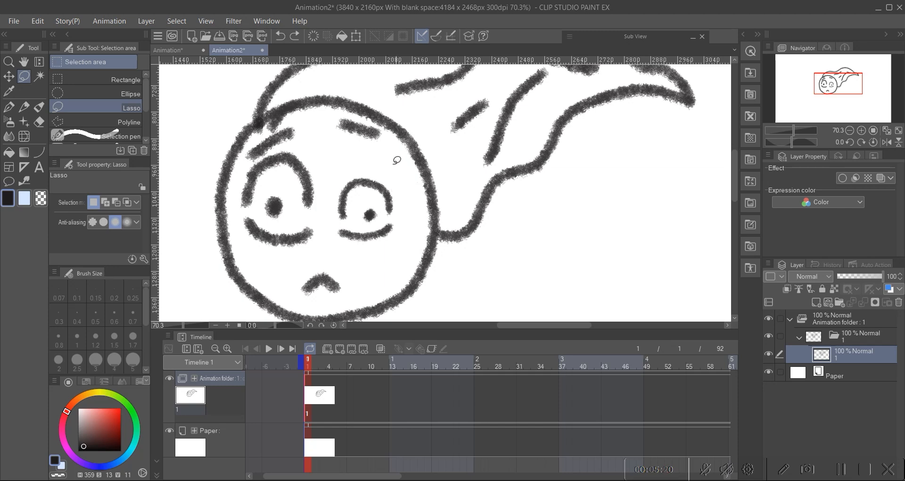
scroll(365, 151, down, 3)
scroll(406, 157, up, 2)
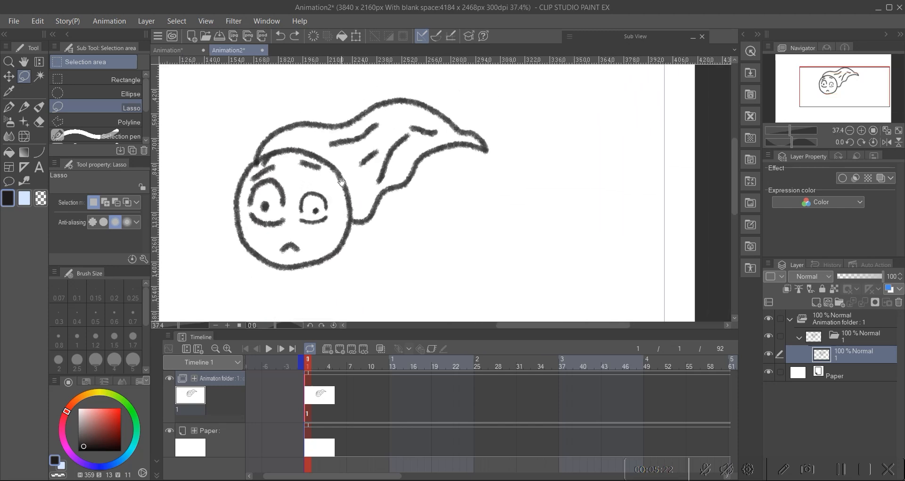
drag(99, 411, 90, 397)
click(88, 394)
click(99, 413)
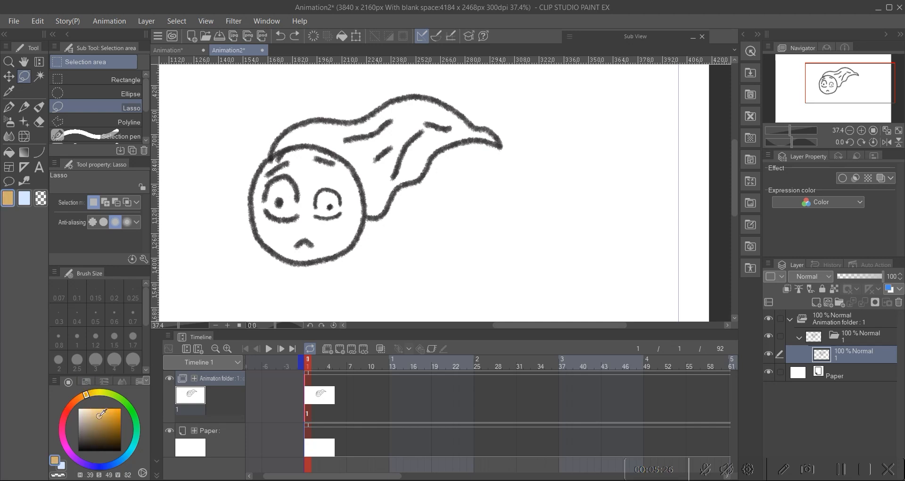
mouse_move(100, 414)
mouse_down()
mouse_move(95, 404)
mouse_move(97, 413)
mouse_up()
click(79, 397)
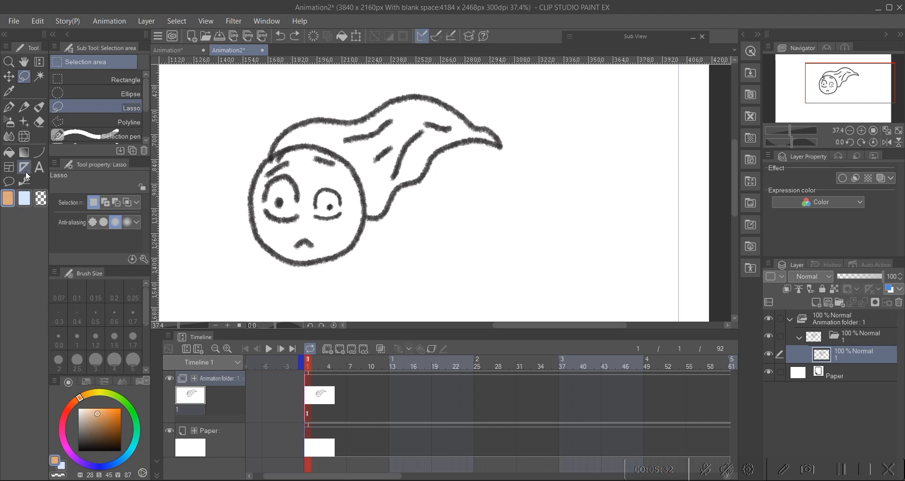
Step: Fill the ghost's tail with orange on the line-art layer using the Fill tool
click(9, 152)
click(393, 140)
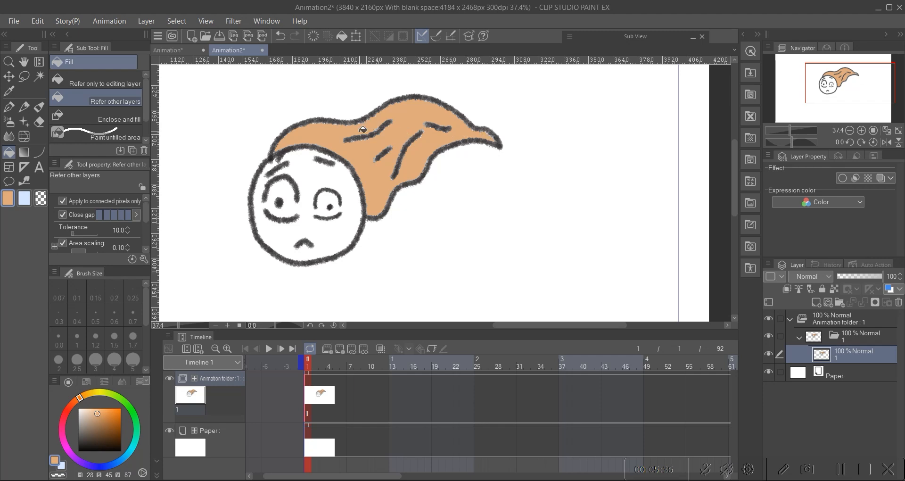
scroll(361, 132, up, 6)
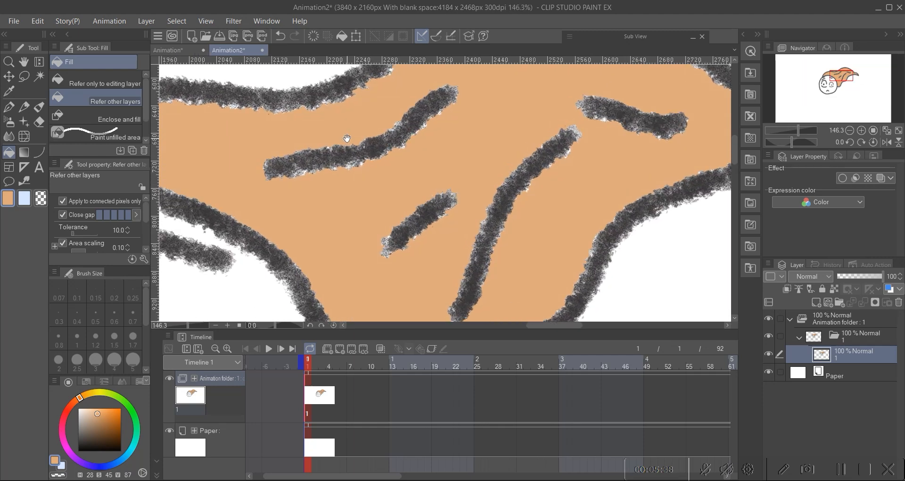
scroll(391, 127, down, 5)
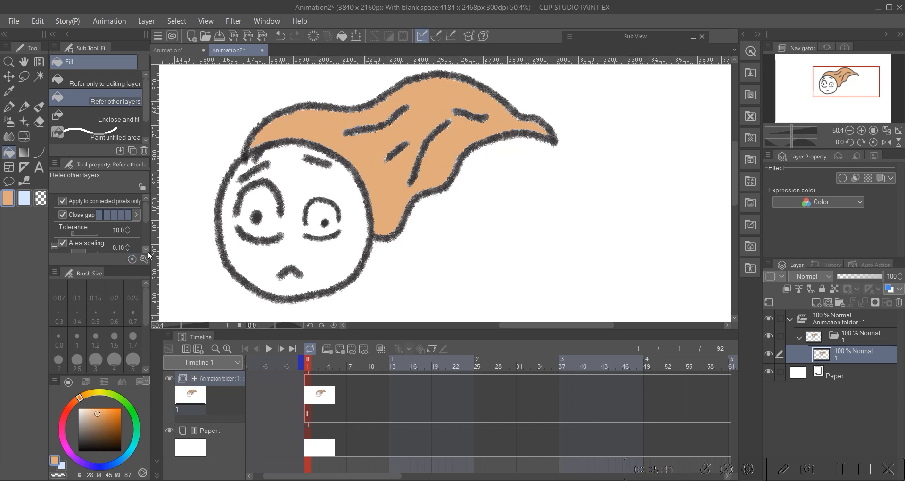
drag(342, 193, 357, 177)
click(397, 169)
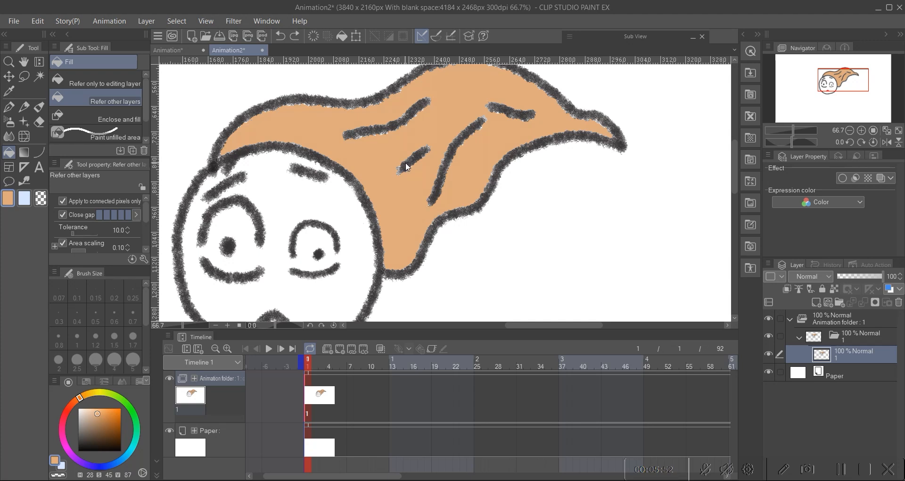
key(ctrl+z)
key(ctrl+z)
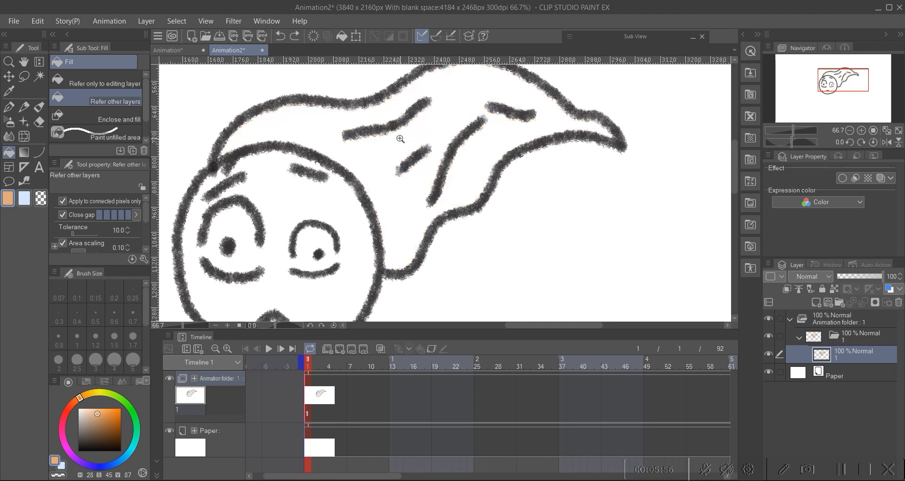
Step: Add a new raster layer in the folder and move it below the line-art layer
scroll(395, 149, down, 3)
drag(383, 145, 379, 137)
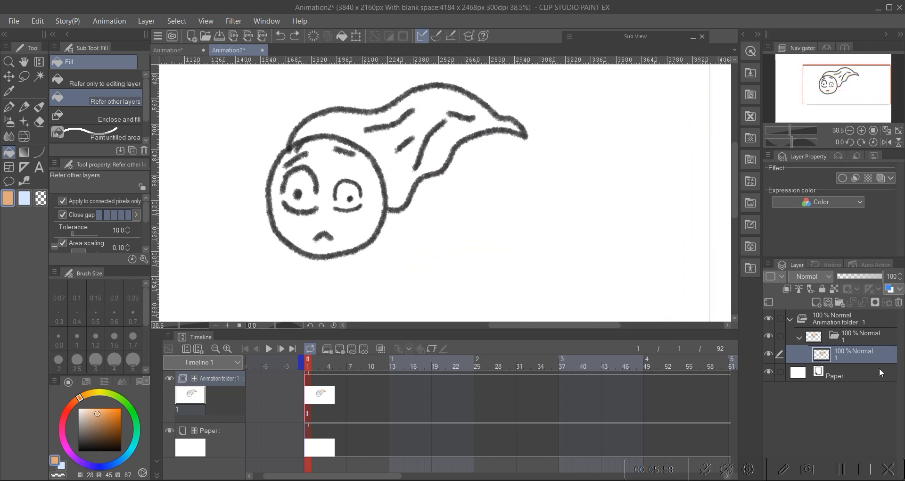
click(816, 302)
drag(851, 360, 855, 377)
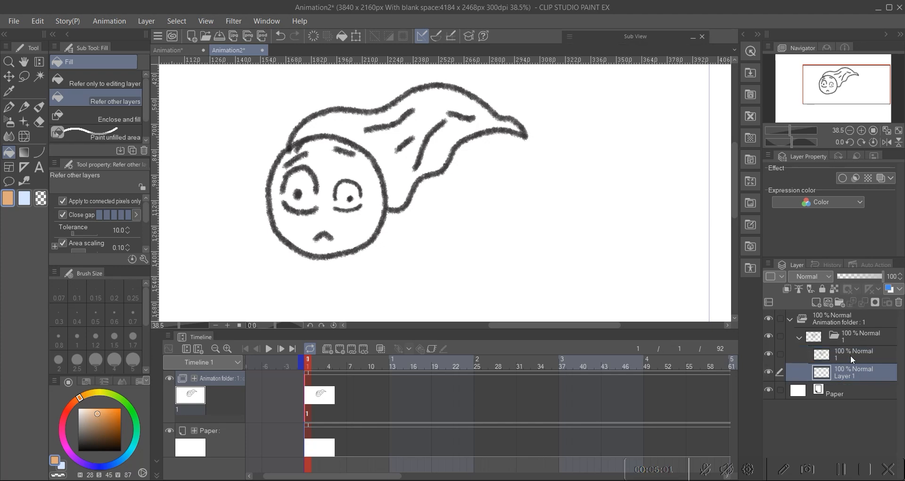
Step: Fill the ghost's tail with orange on the new layer beneath the line art
scroll(404, 155, up, 2)
click(403, 155)
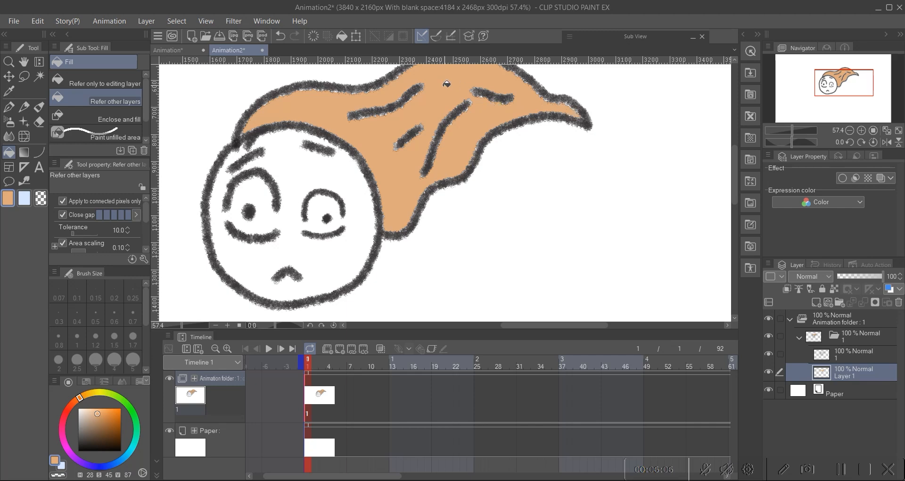
scroll(400, 108, down, 4)
scroll(400, 108, up, 4)
drag(390, 113, 389, 156)
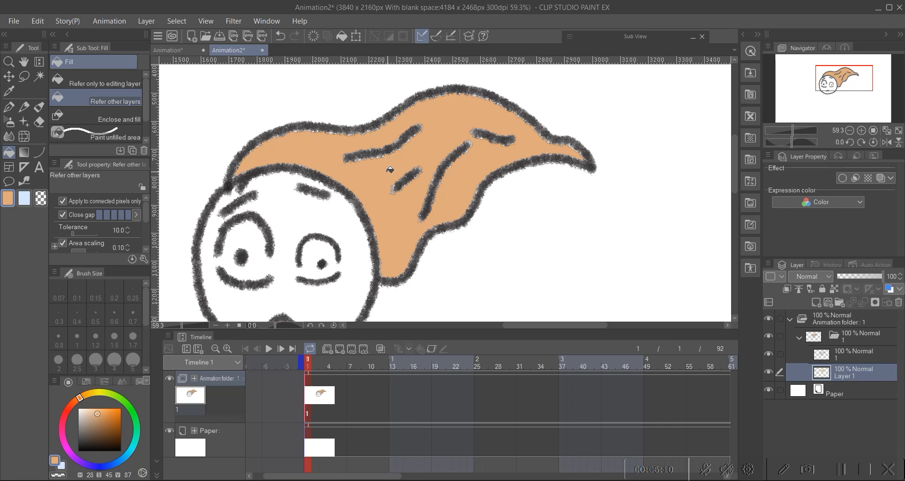
scroll(394, 163, up, 6)
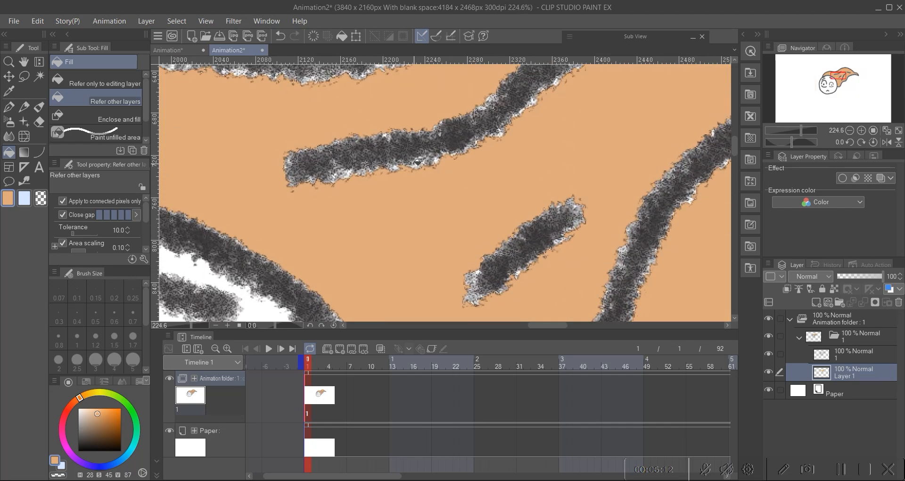
scroll(440, 164, down, 6)
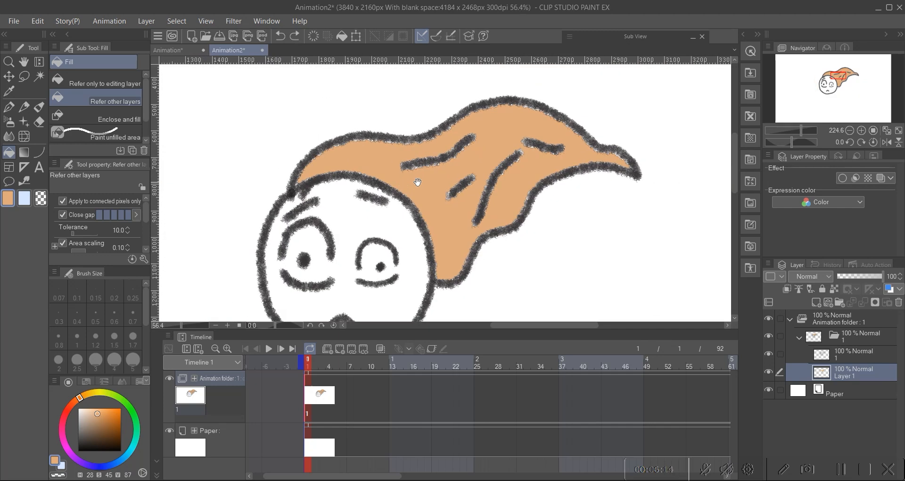
Step: Hide the line-art layer to check the tail's orange fill
click(768, 353)
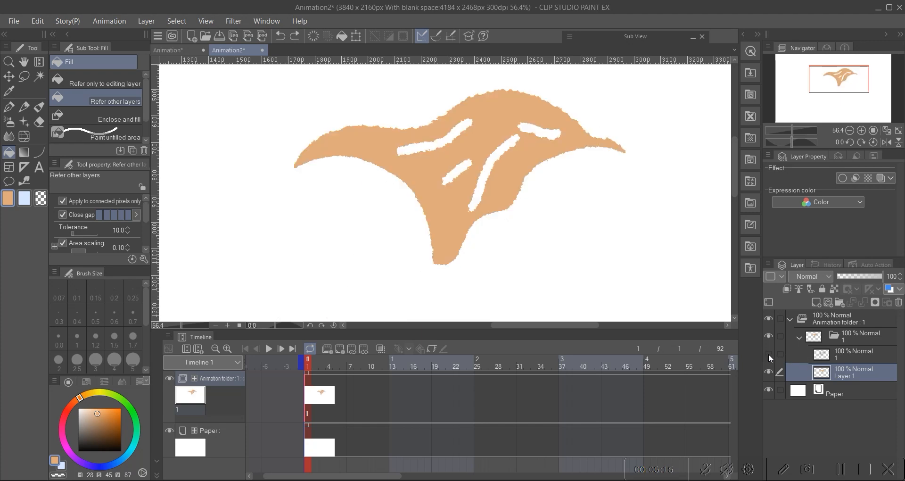
scroll(453, 152, up, 2)
click(452, 152)
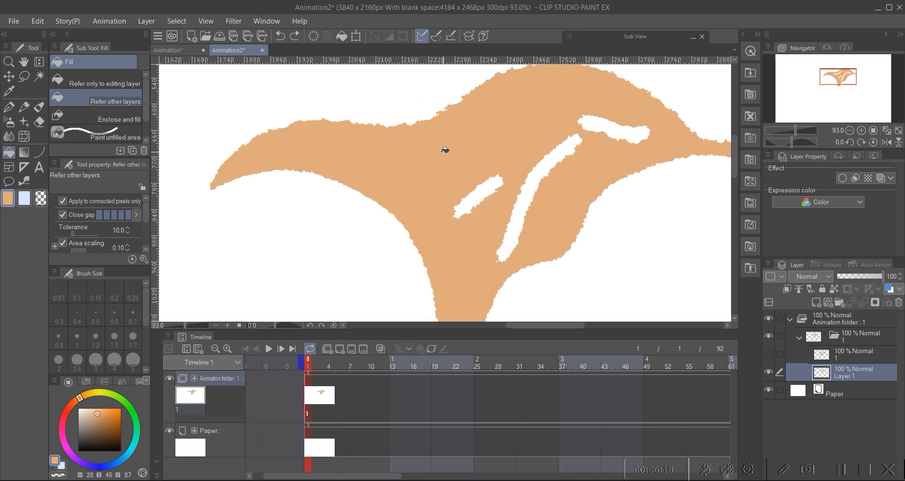
Step: Fill the remaining white gaps inside the ghost's tail with orange on the colour layer
click(485, 192)
click(529, 193)
click(465, 209)
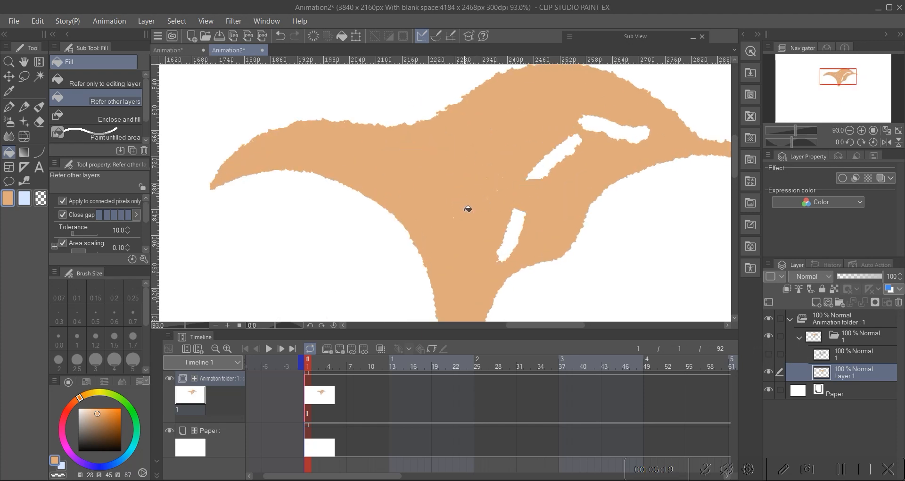
click(512, 236)
click(548, 162)
click(569, 147)
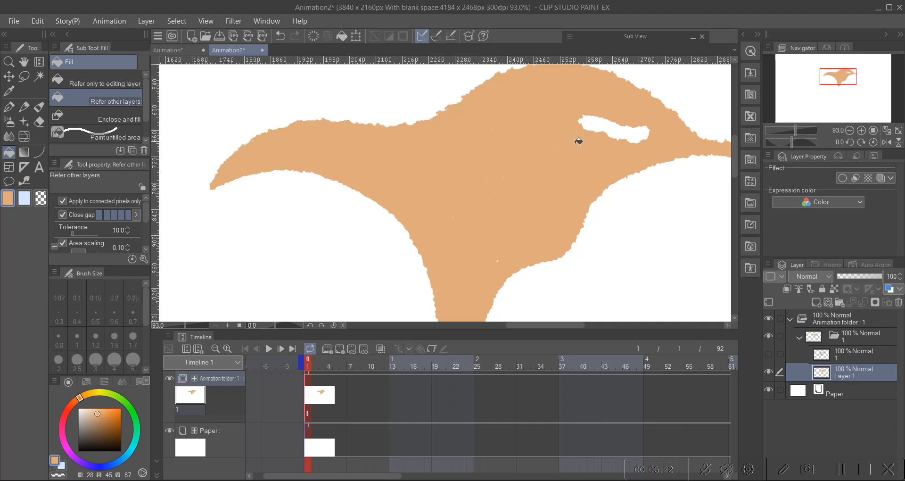
click(603, 126)
click(617, 130)
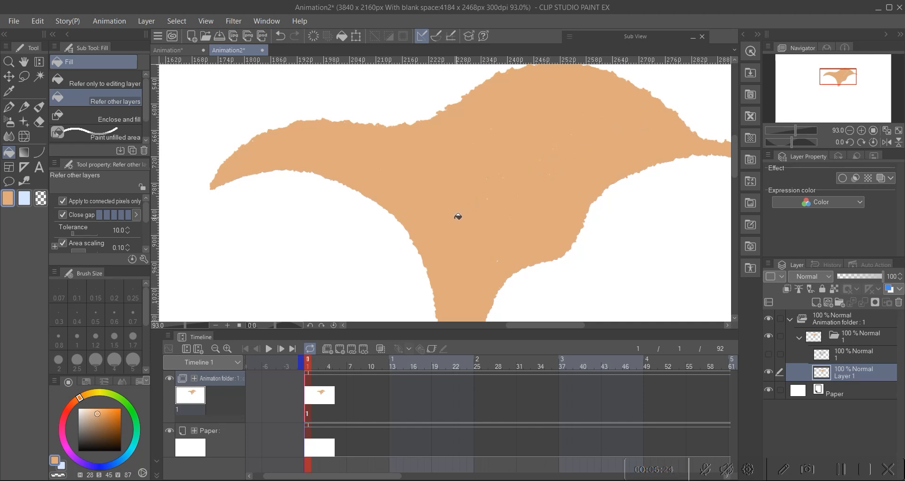
Step: Show the line-art layer again and set the G-pen brush size to 1.7
key(ctrl+0)
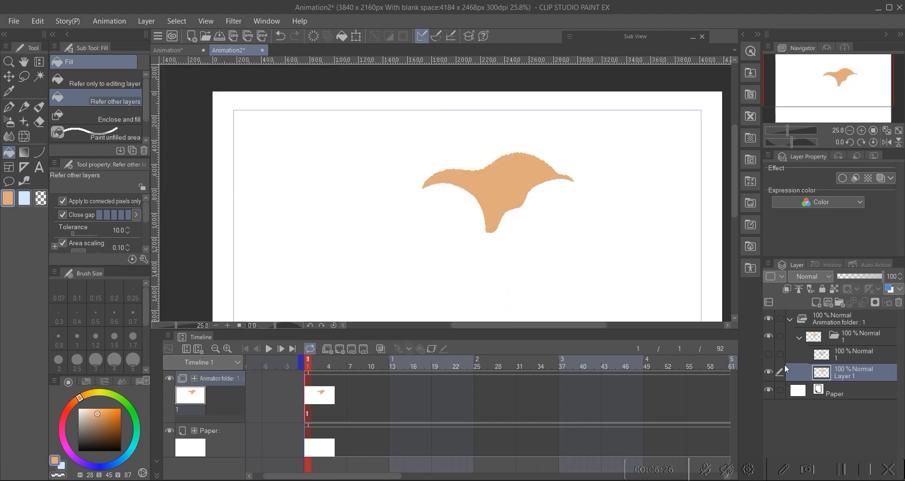
click(769, 353)
drag(509, 198, 494, 175)
drag(479, 169, 490, 188)
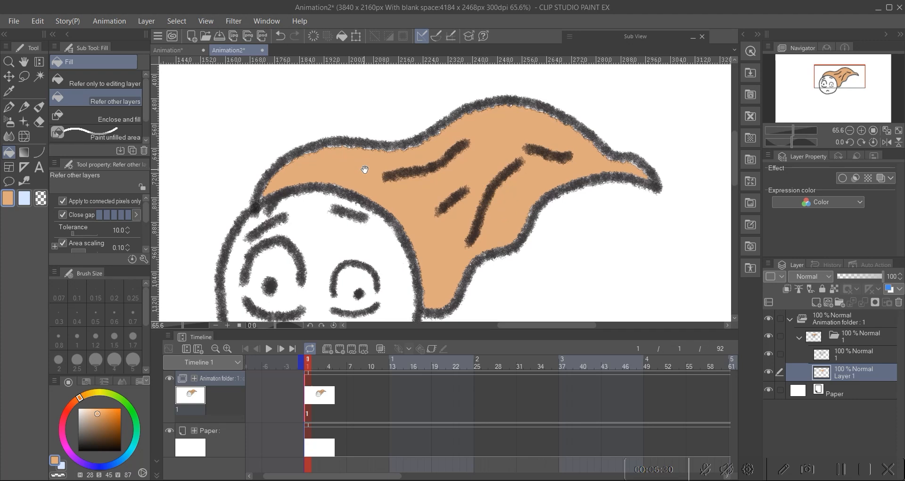
key(p)
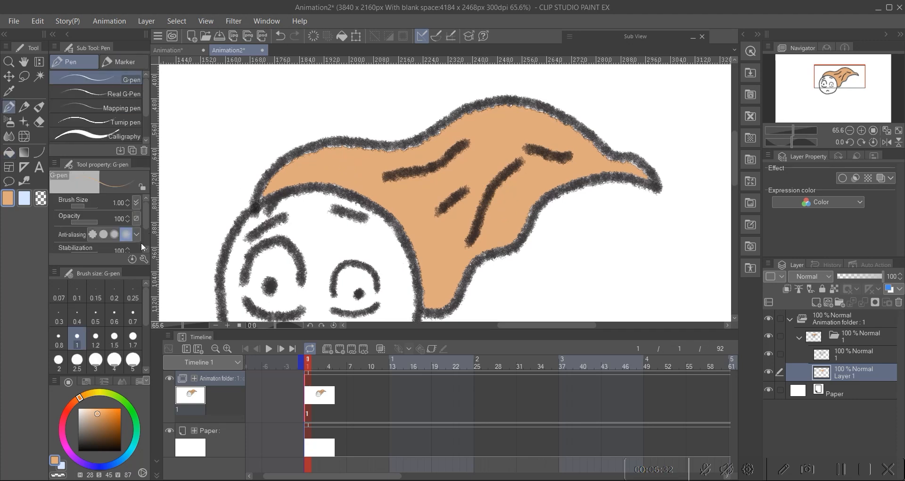
click(133, 337)
mouse_move(304, 156)
mouse_down()
mouse_move(412, 147)
mouse_move(499, 110)
mouse_move(557, 119)
mouse_up()
scroll(487, 139, down, 5)
scroll(445, 148, up, 3)
mouse_move(417, 150)
mouse_down()
mouse_move(431, 163)
mouse_move(408, 128)
mouse_up()
drag(448, 156, 433, 146)
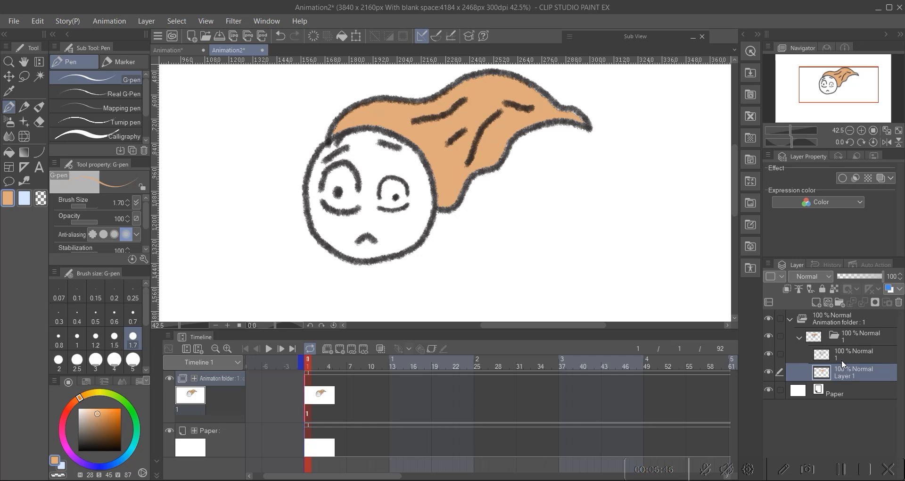
Step: Fill the ghost's face with a pale peach skin colour on the colour layer below the line art
click(842, 353)
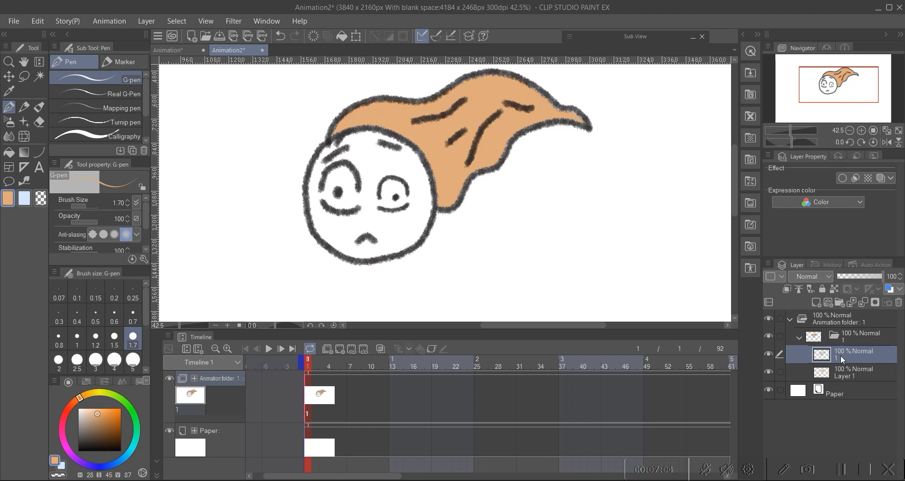
scroll(467, 188, up, 2)
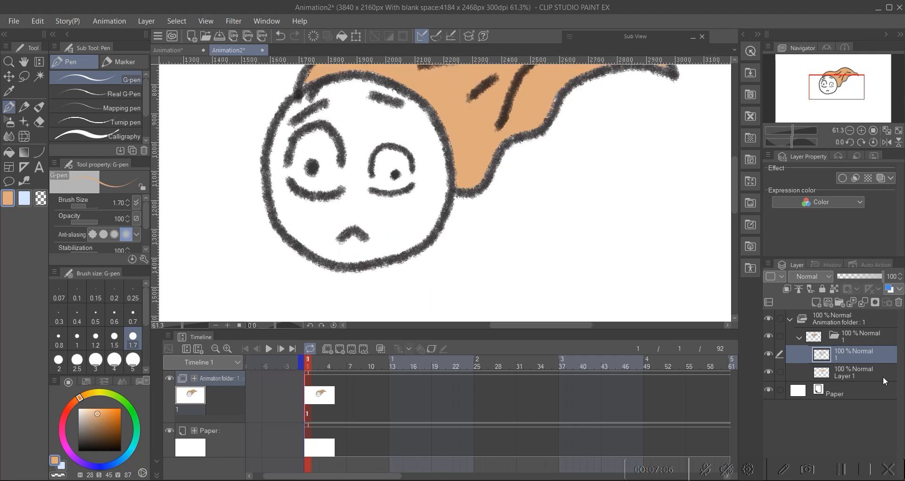
click(857, 375)
drag(116, 410, 90, 411)
click(73, 404)
click(76, 400)
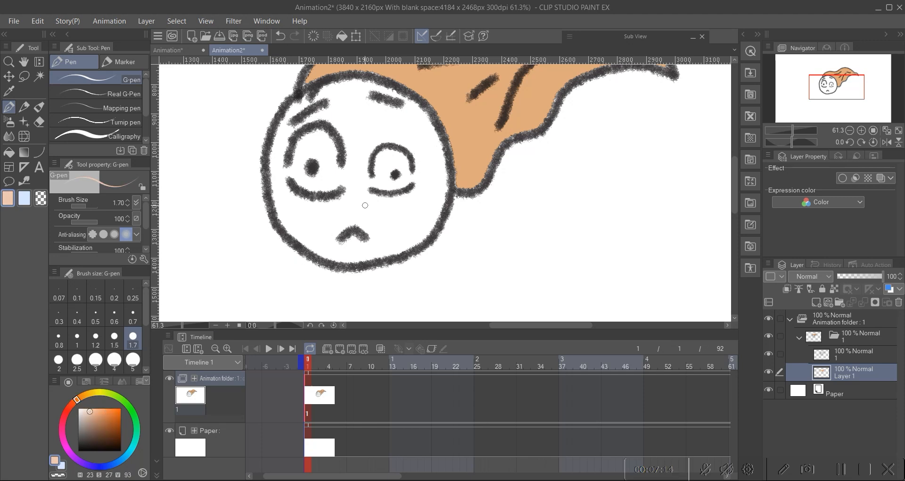
click(9, 152)
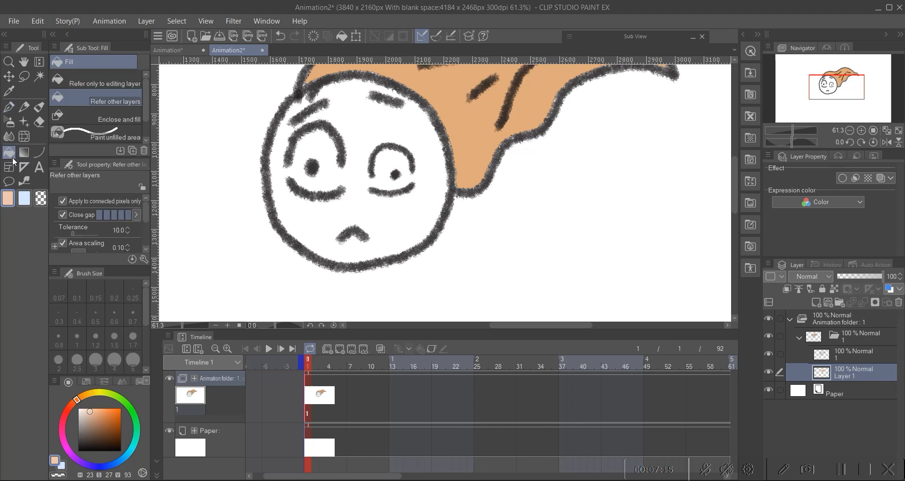
click(399, 206)
click(393, 94)
click(299, 108)
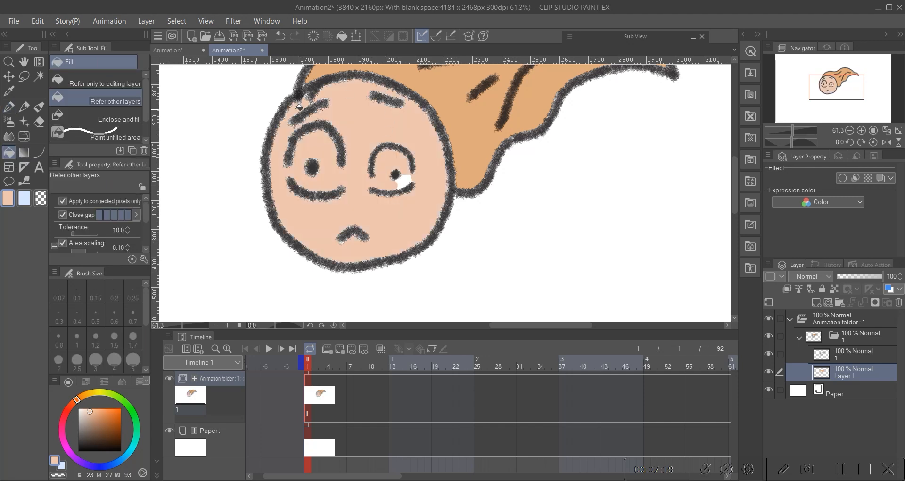
Step: Paint white into the ghost's eyes with the G-pen on the colour layer
click(403, 179)
drag(377, 193, 348, 210)
drag(90, 415, 78, 387)
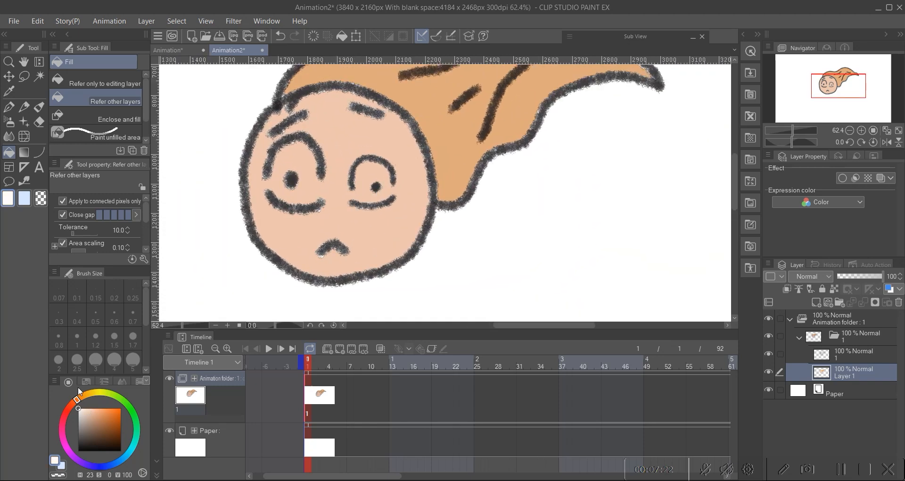
scroll(320, 185, up, 5)
drag(312, 177, 335, 201)
key(p)
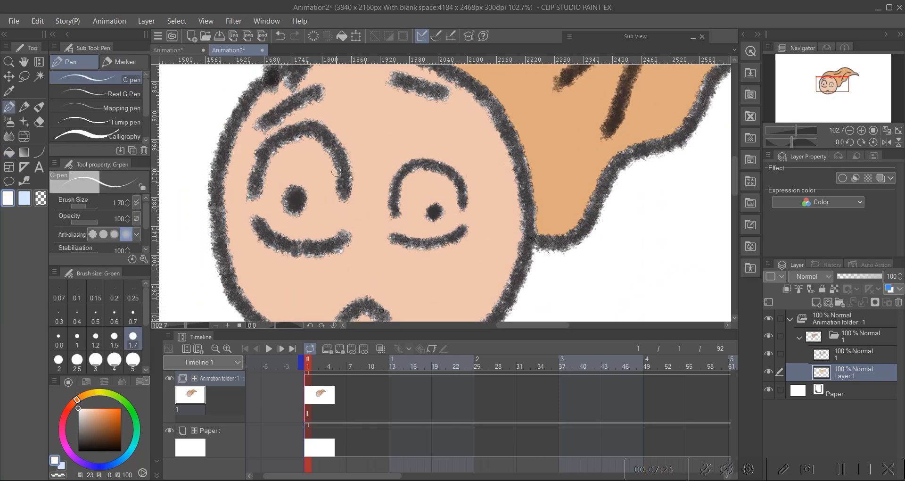
mouse_move(269, 161)
mouse_down()
mouse_move(263, 219)
mouse_move(282, 234)
mouse_move(331, 232)
mouse_move(340, 209)
mouse_move(340, 173)
mouse_move(326, 140)
mouse_move(299, 135)
mouse_move(264, 181)
mouse_move(265, 199)
mouse_up()
mouse_move(393, 200)
mouse_down()
mouse_move(393, 225)
mouse_move(417, 238)
mouse_move(467, 220)
mouse_move(445, 170)
mouse_move(415, 173)
mouse_move(394, 206)
mouse_up()
Step: Fill the remaining areas of both eye whites with white
click(9, 152)
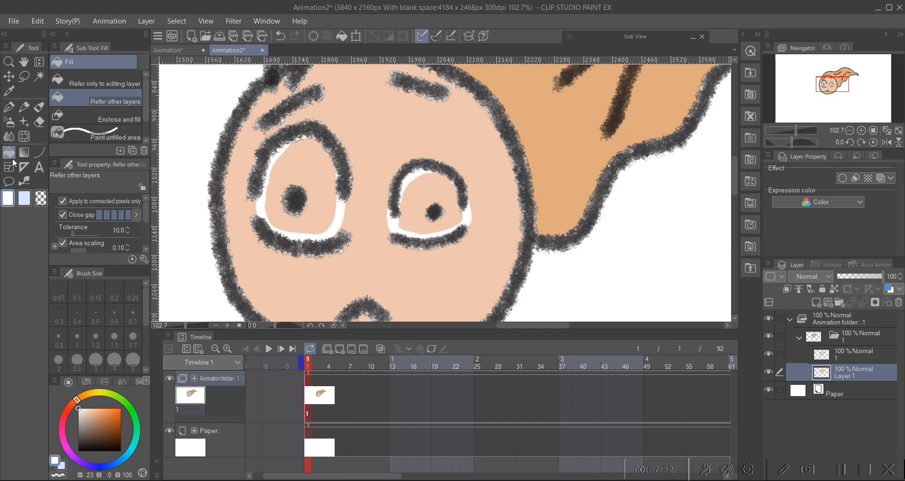
click(313, 164)
click(313, 172)
click(431, 188)
click(448, 221)
scroll(417, 217, down, 5)
scroll(417, 217, up, 5)
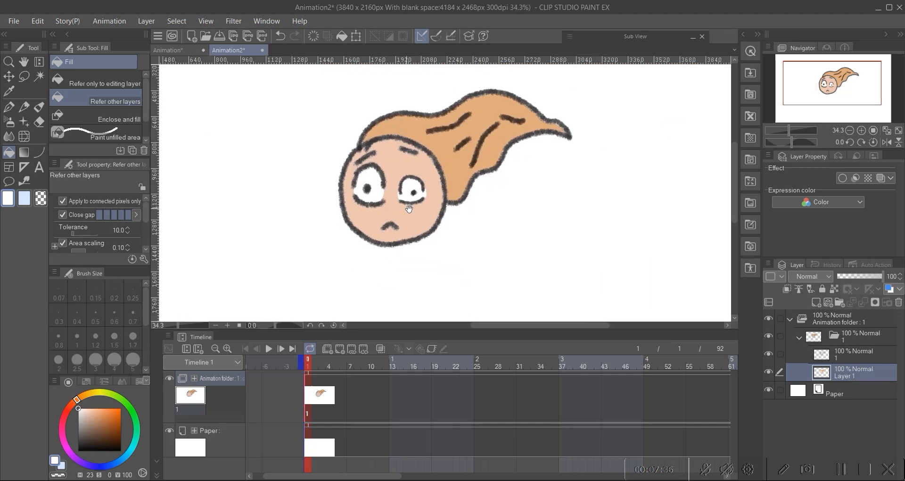
Step: Inspect the coloured ghost and its layers at different zoom levels
drag(408, 179, 397, 226)
scroll(396, 227, down, 6)
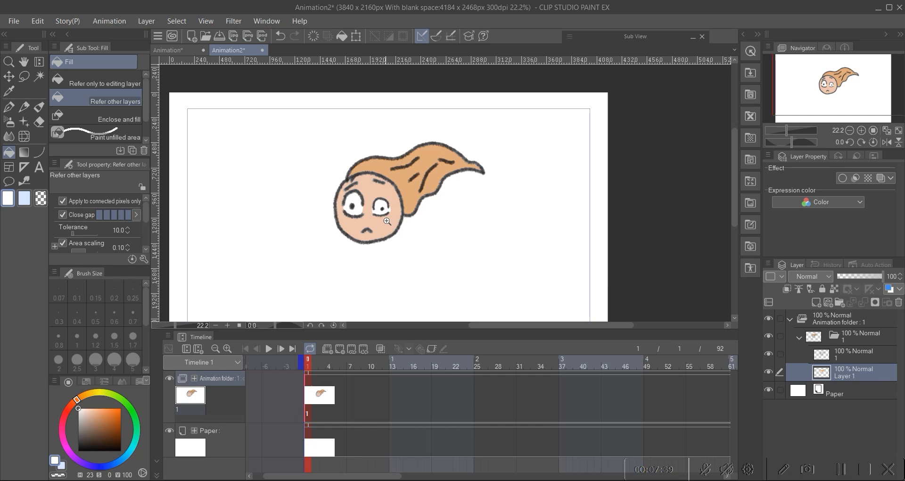
scroll(386, 221, up, 1)
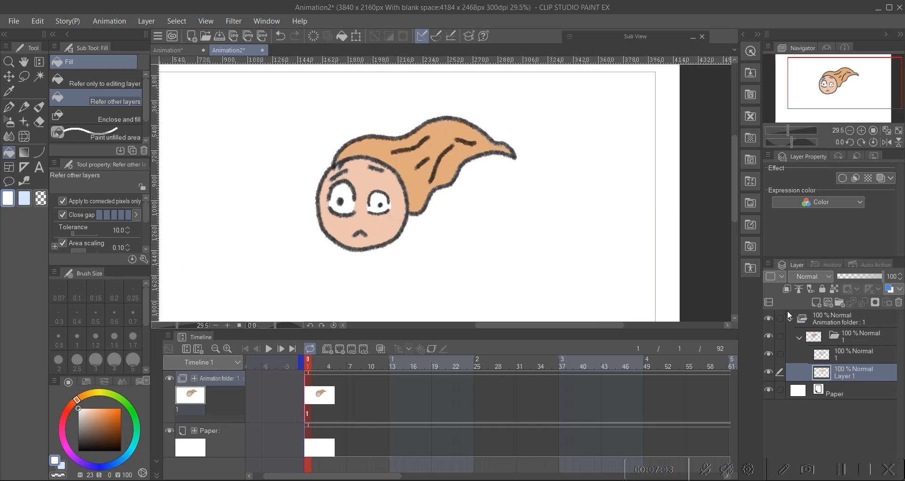
scroll(402, 182, up, 1)
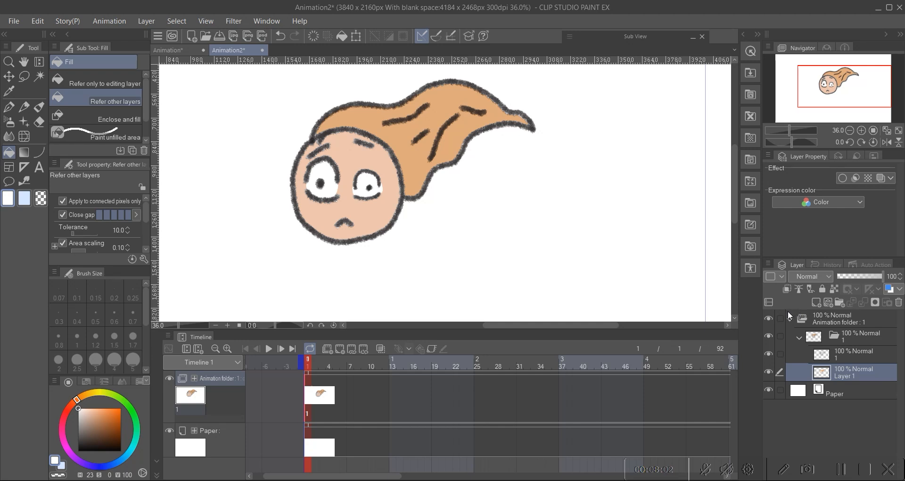
click(852, 355)
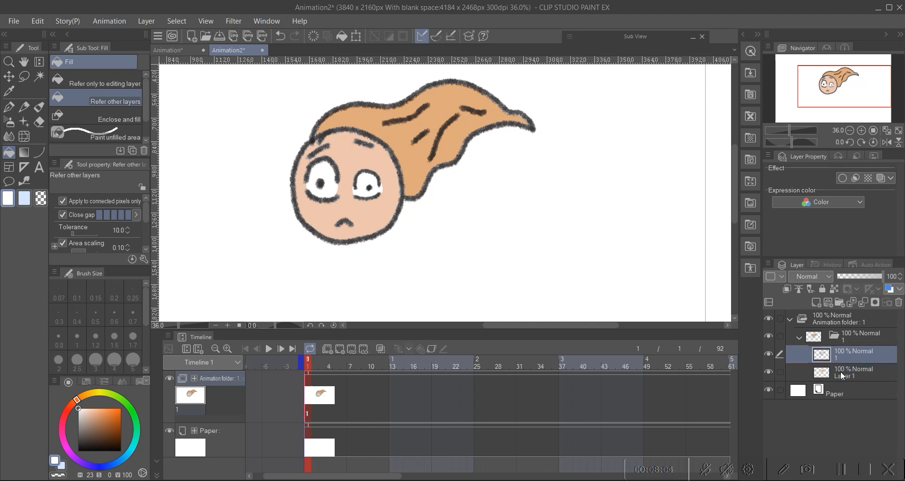
click(841, 374)
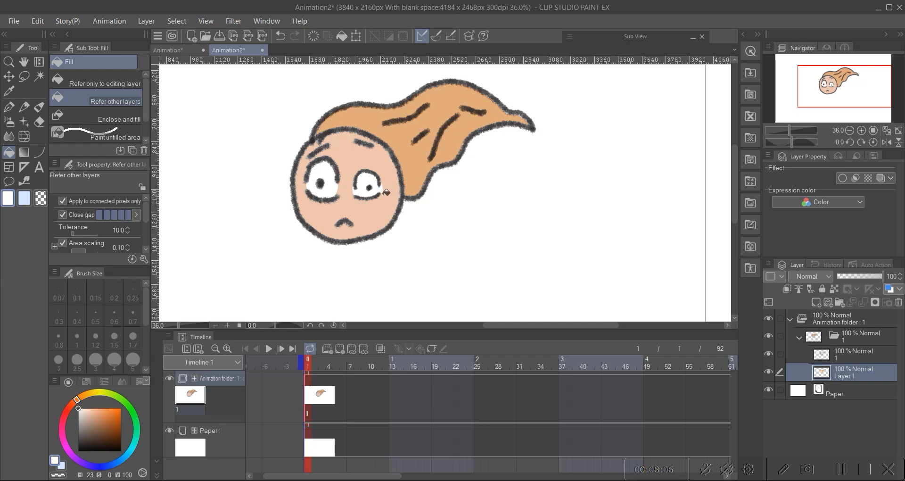
scroll(379, 185, up, 2)
drag(379, 168, 404, 150)
drag(406, 148, 399, 169)
drag(398, 170, 369, 201)
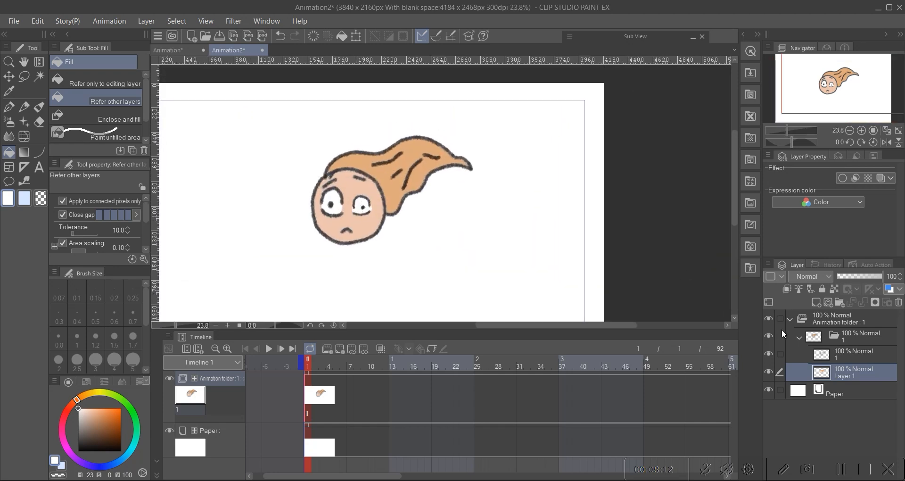
Step: Hide the ghost's line-art and colour layers and add a new raster layer at the top of the cel folder
drag(769, 371, 773, 354)
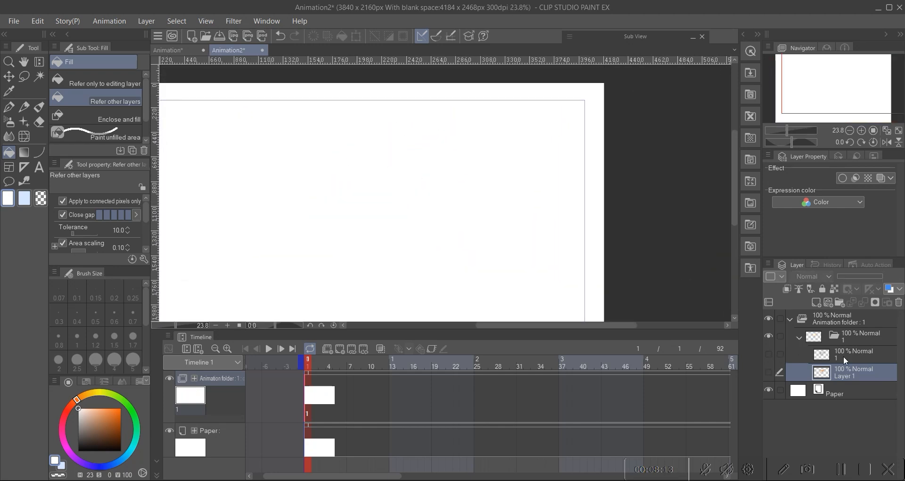
click(844, 359)
click(816, 302)
click(836, 373)
click(838, 356)
drag(323, 184, 311, 193)
mouse_move(328, 198)
mouse_down()
mouse_move(323, 168)
mouse_move(338, 169)
mouse_move(327, 184)
mouse_up()
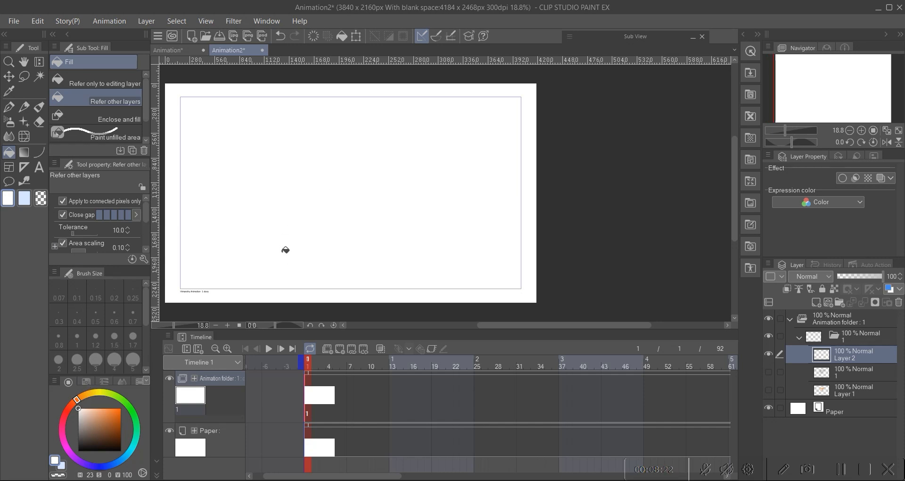
Step: Draw a black circle outline with the G-pen on the new layer
key(p)
key(p)
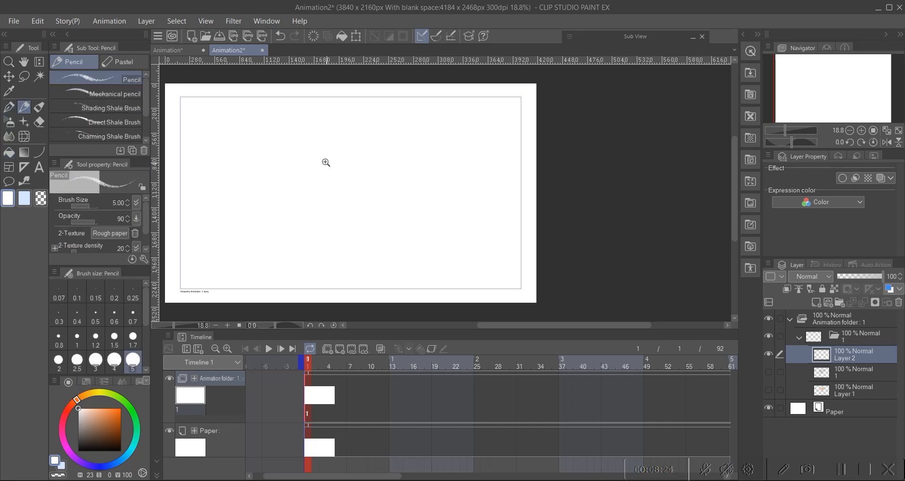
ctrl+click(320, 162)
click(9, 109)
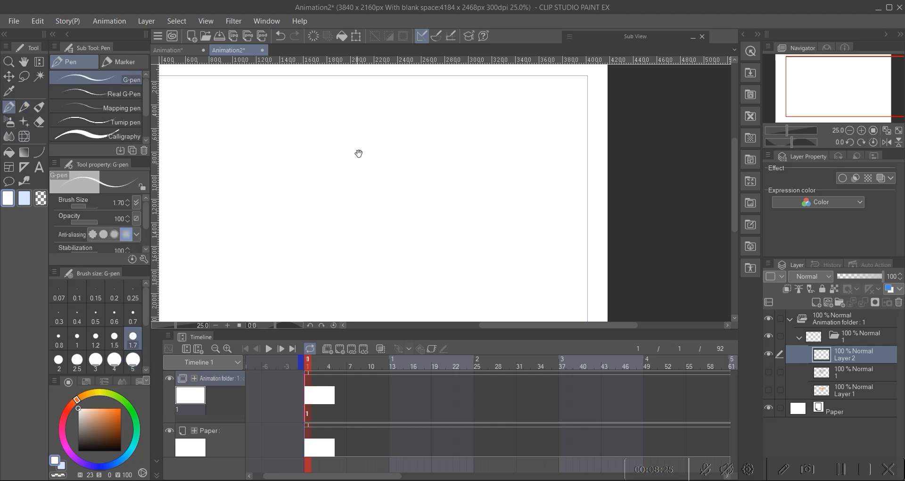
click(117, 433)
drag(117, 433, 121, 449)
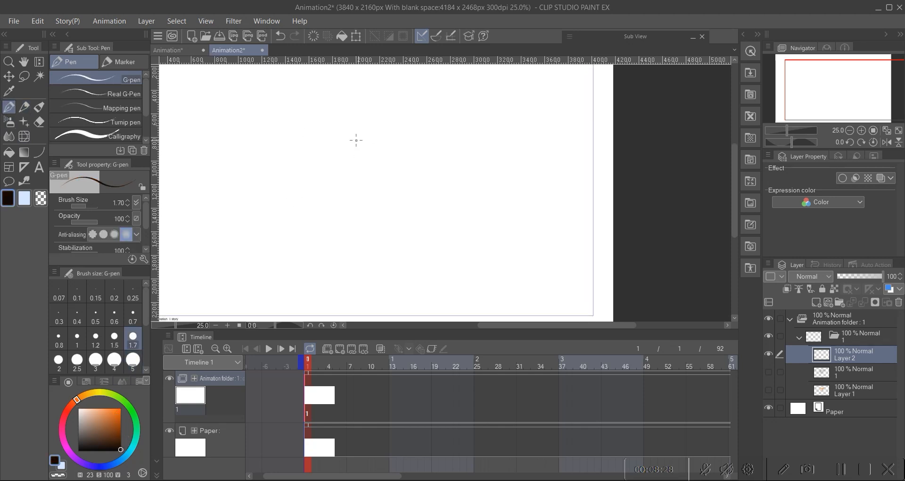
mouse_move(326, 143)
mouse_down()
mouse_move(380, 143)
mouse_move(397, 177)
mouse_move(379, 224)
mouse_move(306, 227)
mouse_move(293, 183)
mouse_move(307, 151)
mouse_move(336, 135)
mouse_move(399, 199)
mouse_move(307, 187)
mouse_move(346, 137)
mouse_up()
key(ctrl+z)
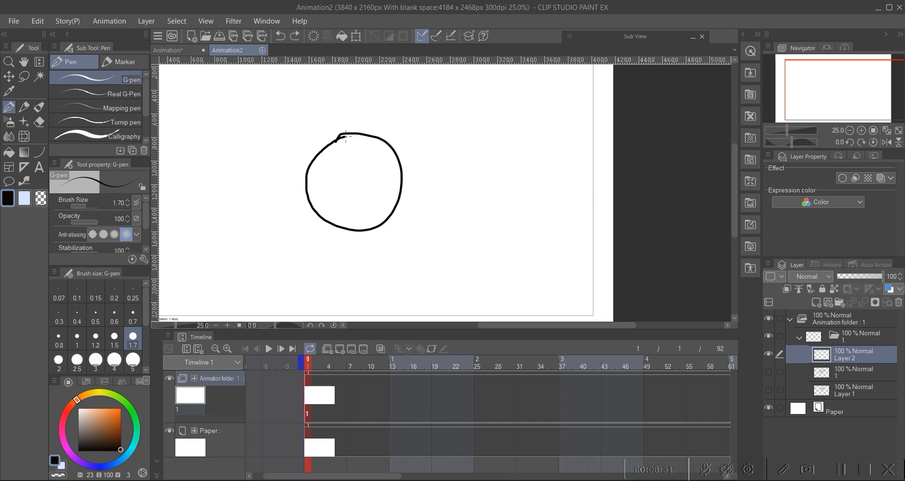
Step: Fill the inside of the circle with black
scroll(366, 176, down, 1)
scroll(349, 169, up, 2)
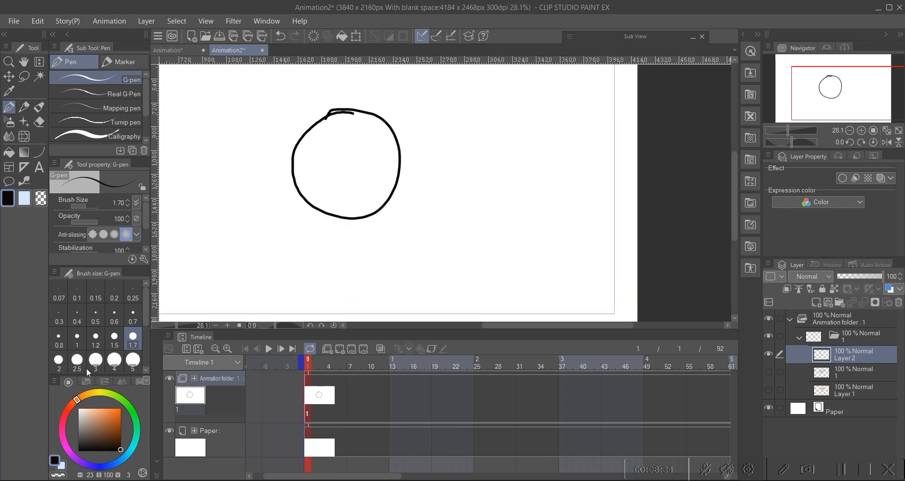
click(9, 152)
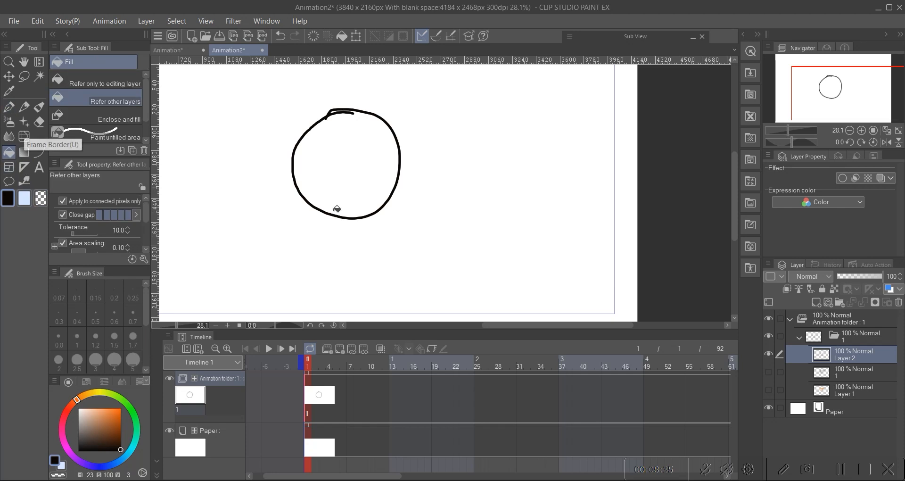
click(336, 175)
scroll(349, 170, down, 1)
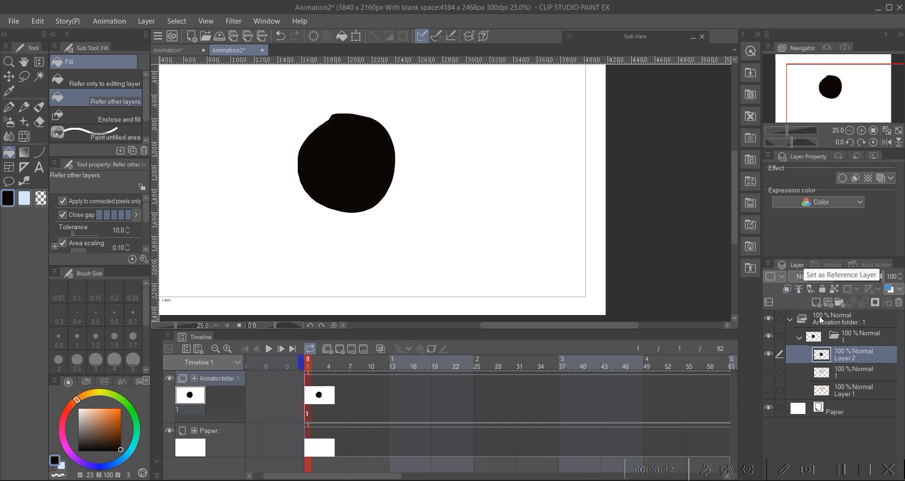
Step: Add a new raster layer above the black circle and clip it to the circle layer below
click(816, 302)
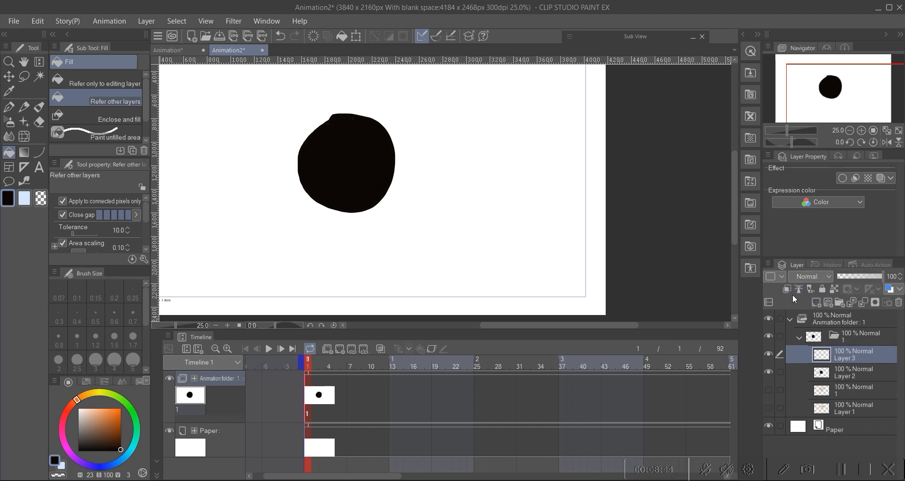
click(786, 289)
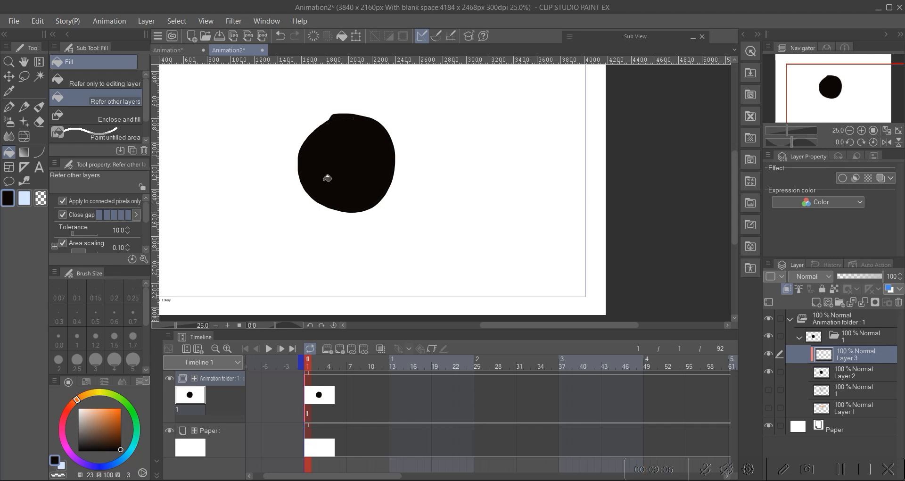
Step: Pick an orange colour and paint G-pen strokes at size 5 across the circle on the clipped layer
click(100, 408)
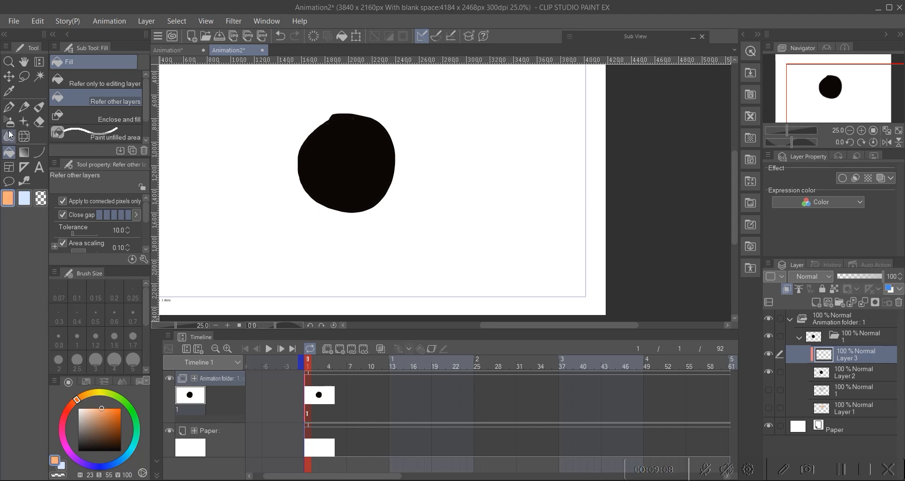
click(9, 106)
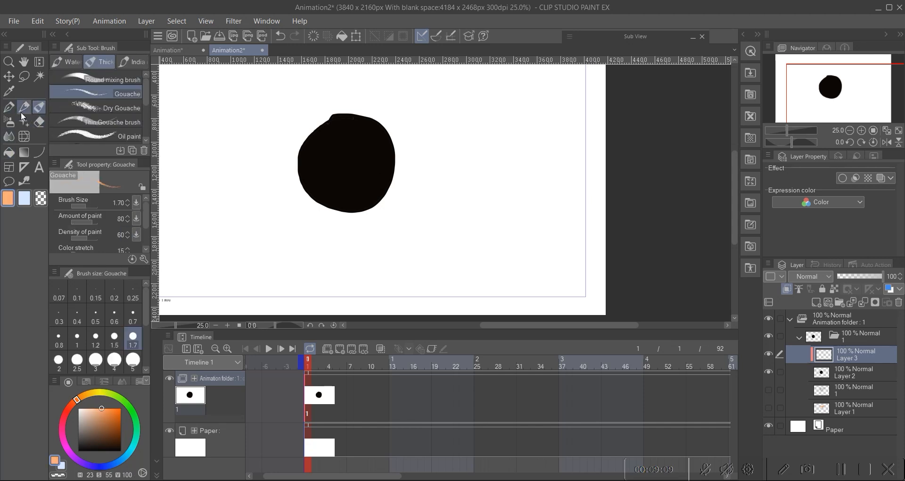
click(132, 359)
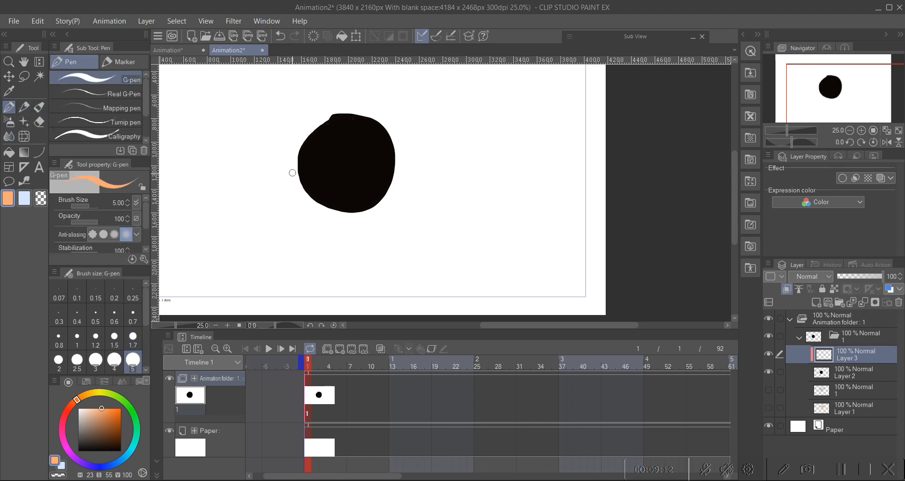
drag(304, 189, 391, 138)
drag(319, 120, 347, 217)
drag(298, 199, 396, 139)
drag(362, 109, 329, 214)
mouse_move(398, 159)
mouse_down()
mouse_move(373, 184)
mouse_move(298, 179)
mouse_move(339, 132)
mouse_move(321, 165)
mouse_move(377, 188)
mouse_move(332, 198)
mouse_up()
key(ctrl+z)
key(ctrl+z)
key(ctrl+z)
key(ctrl+z)
key(ctrl+z)
key(ctrl+z)
key(ctrl+y)
key(ctrl+y)
key(ctrl+y)
key(ctrl+y)
key(ctrl+y)
key(ctrl+y)
key(ctrl+y)
key(ctrl+y)
key(ctrl+y)
key(ctrl+y)
key(ctrl+y)
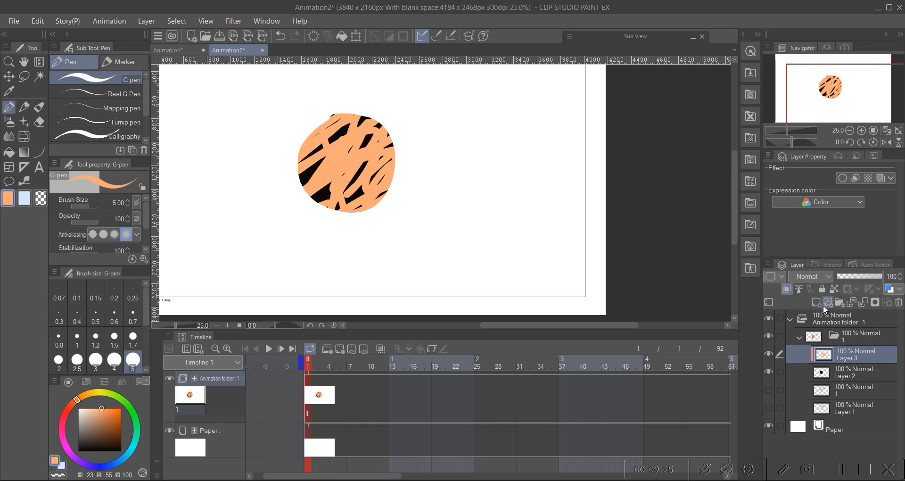
Step: Turn the orange layer's clipping off and back on to compare
click(787, 291)
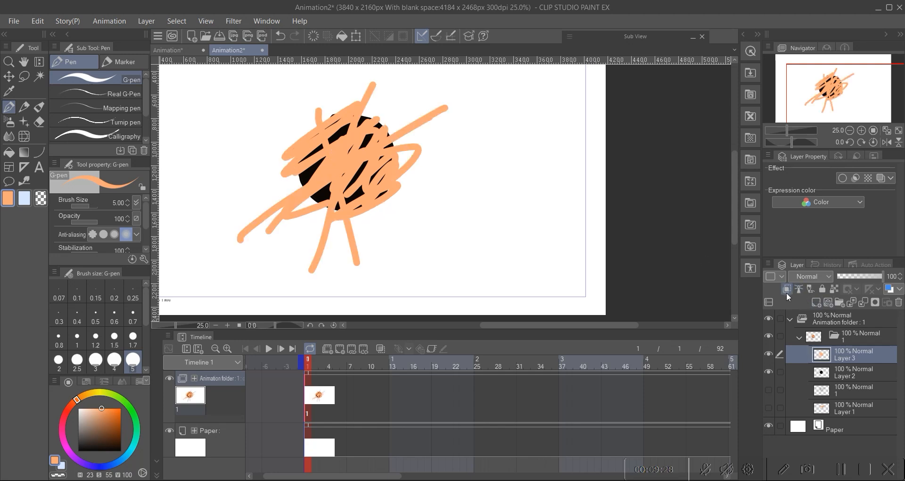
click(788, 289)
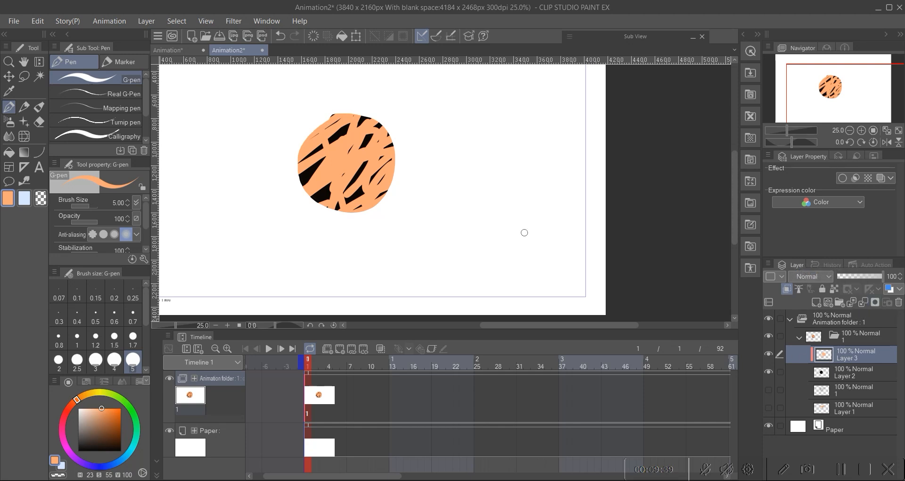
Step: Undo the orange strokes painted over the circle
key(ctrl+z)
key(ctrl+z)
key(ctrl+z)
key(ctrl+z)
key(ctrl+z)
key(ctrl+z)
key(ctrl+z)
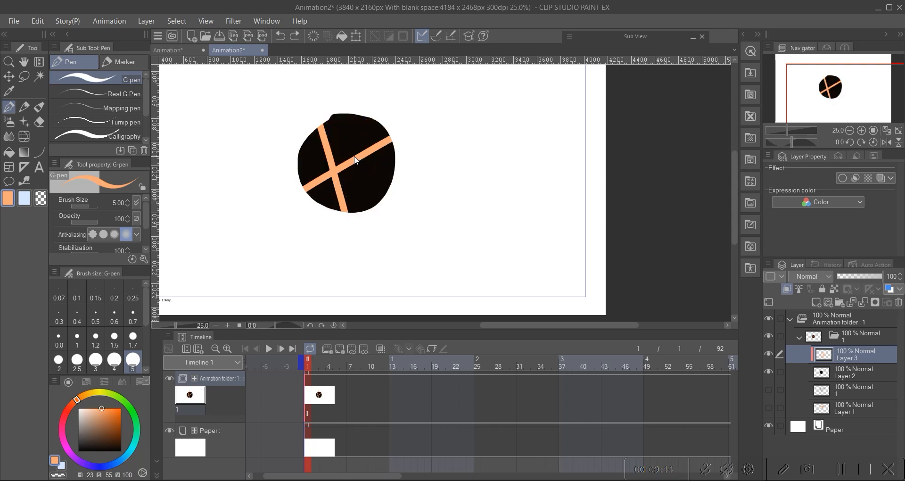
key(ctrl+z)
Step: Paint orange strokes covering the whole circle on the clipped layer, then undo them
scroll(325, 122, up, 3)
mouse_move(346, 106)
mouse_down()
mouse_move(286, 169)
mouse_move(283, 202)
mouse_move(437, 115)
mouse_move(317, 128)
mouse_move(276, 230)
mouse_up()
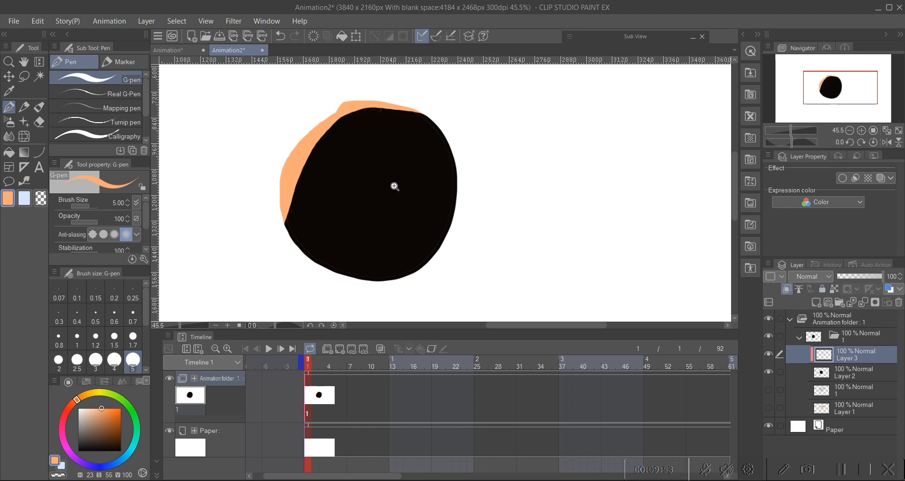
scroll(394, 186, down, 3)
scroll(374, 198, up, 2)
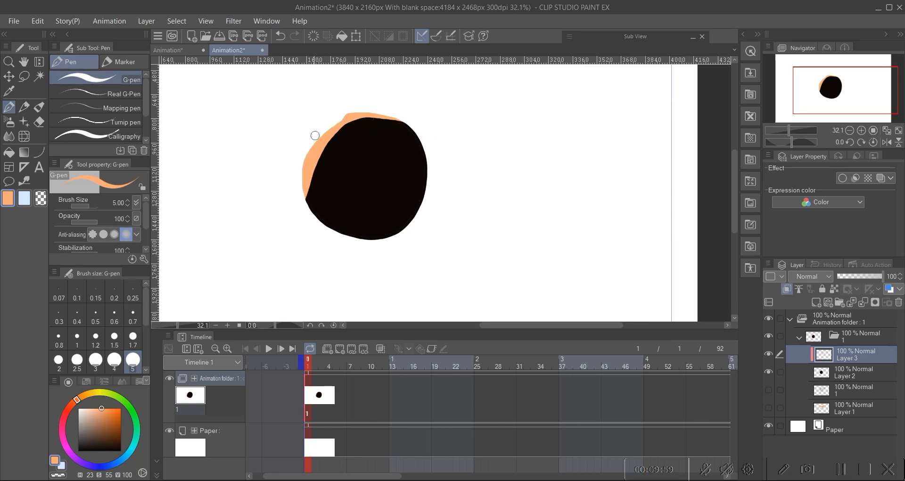
mouse_move(311, 181)
mouse_down()
mouse_move(330, 221)
mouse_move(304, 161)
mouse_up()
mouse_move(328, 228)
mouse_down()
mouse_move(310, 140)
mouse_move(340, 239)
mouse_move(334, 188)
mouse_move(345, 201)
mouse_move(372, 105)
mouse_move(375, 169)
mouse_move(404, 132)
mouse_move(406, 161)
mouse_move(395, 115)
mouse_move(390, 182)
mouse_up()
mouse_move(409, 195)
mouse_down()
mouse_move(420, 211)
mouse_move(418, 137)
mouse_move(414, 157)
mouse_up()
scroll(398, 170, up, 2)
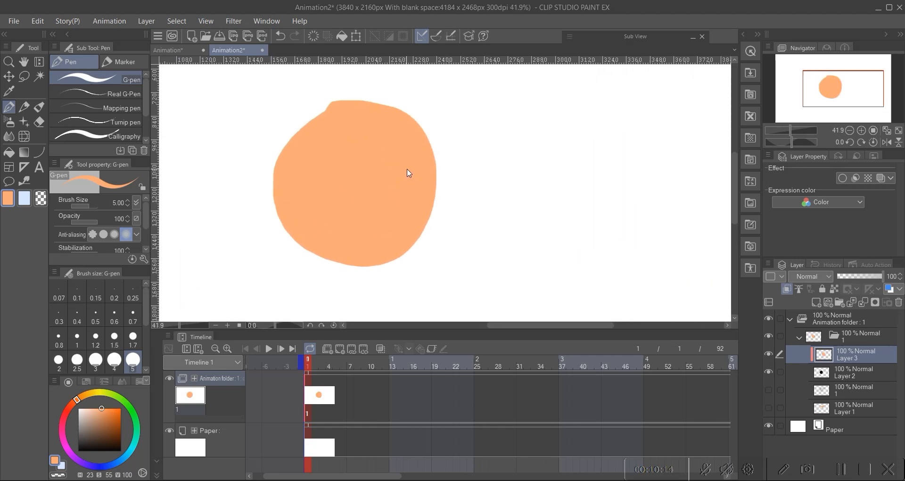
key(ctrl+z)
key(ctrl+z)
key(ctrl+z)
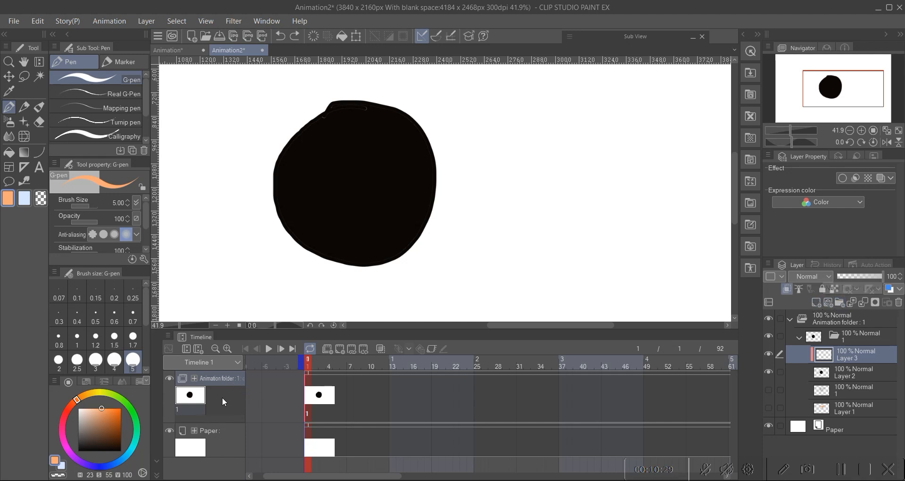
Step: Create a new layer folder, move it out of the animation folder and add two raster layers inside it
click(838, 303)
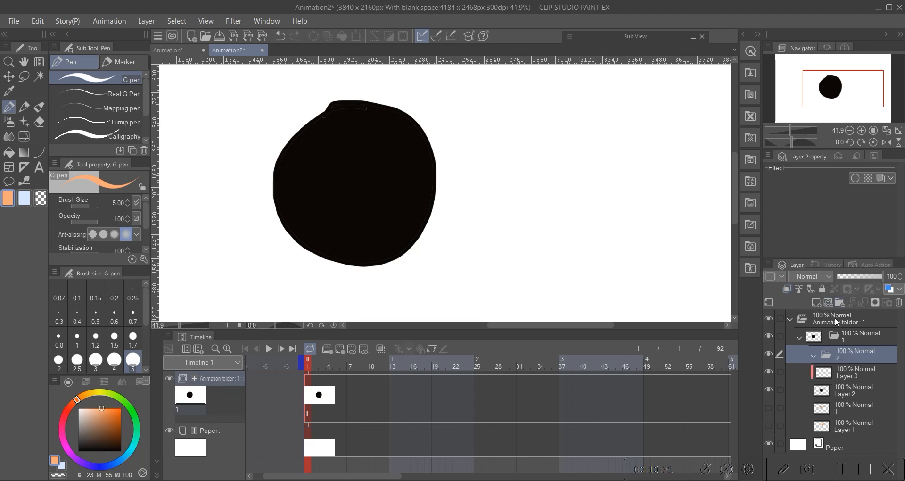
mouse_move(820, 358)
mouse_down()
mouse_move(829, 323)
mouse_move(817, 367)
mouse_up()
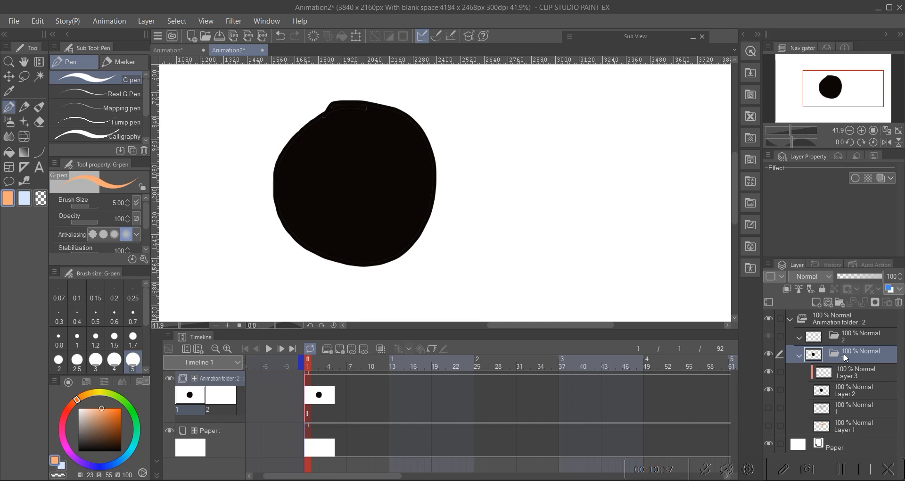
drag(844, 353, 832, 315)
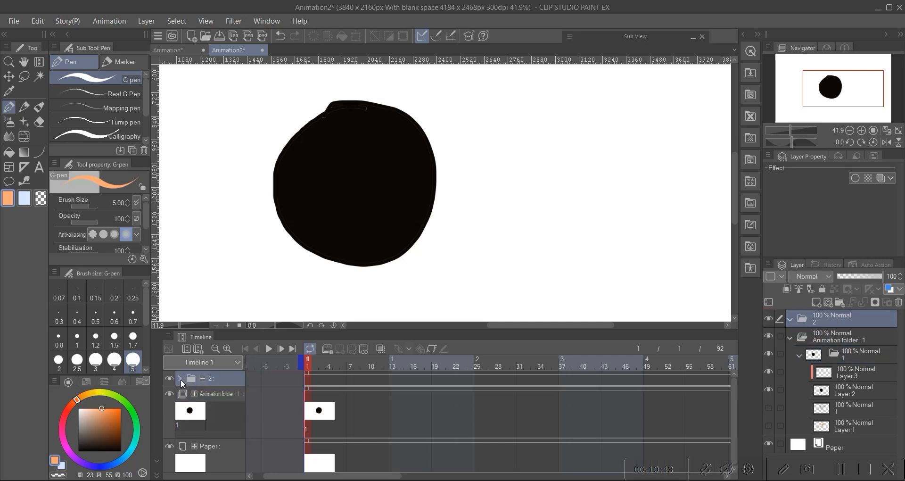
click(816, 302)
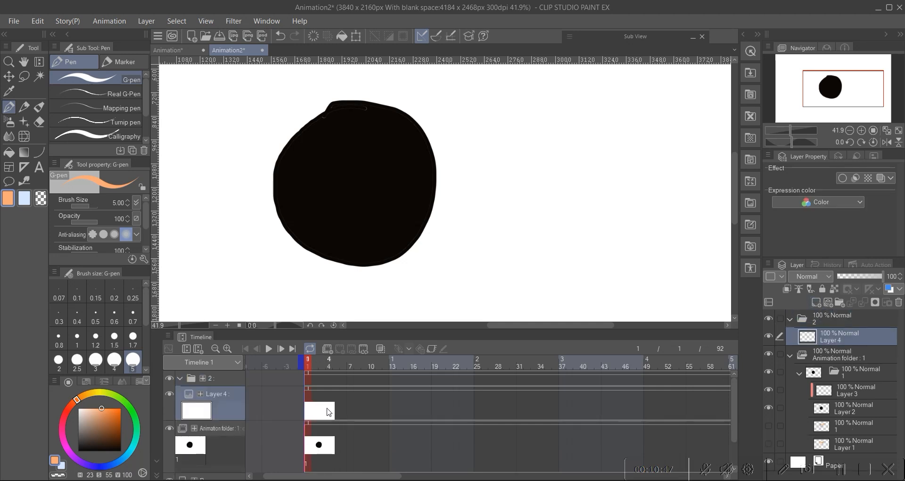
click(348, 410)
click(336, 411)
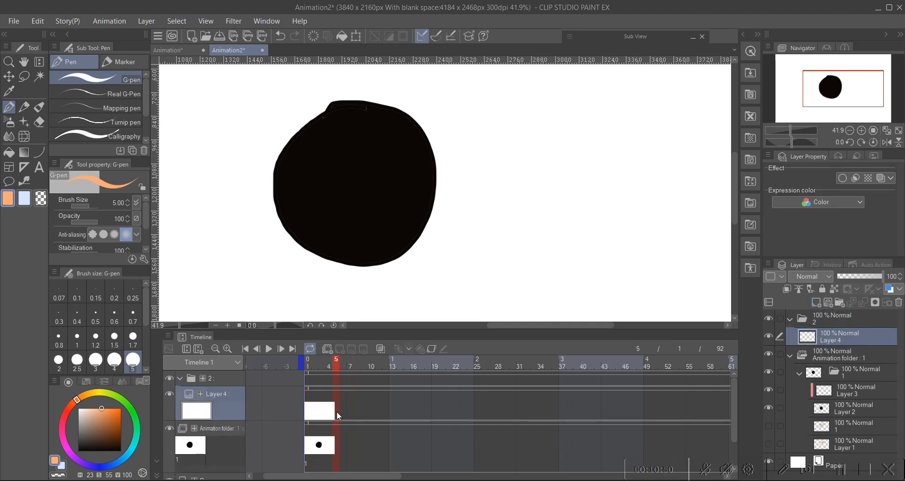
click(815, 302)
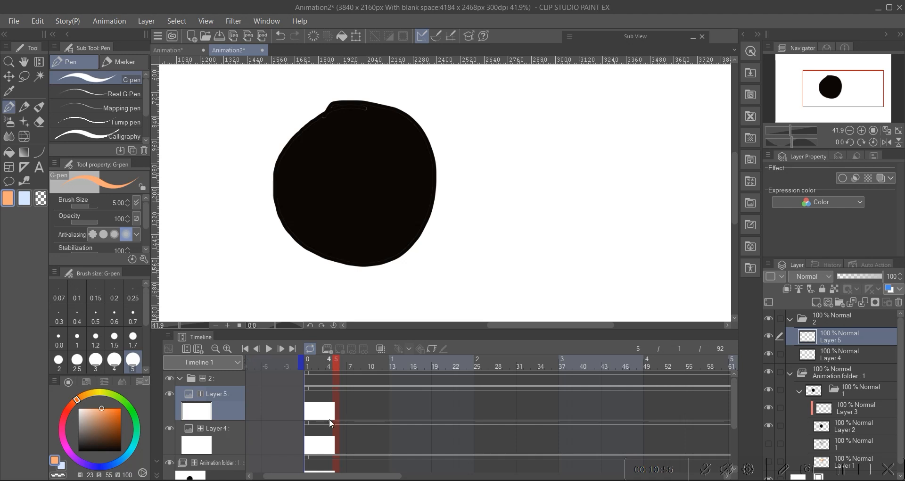
click(180, 379)
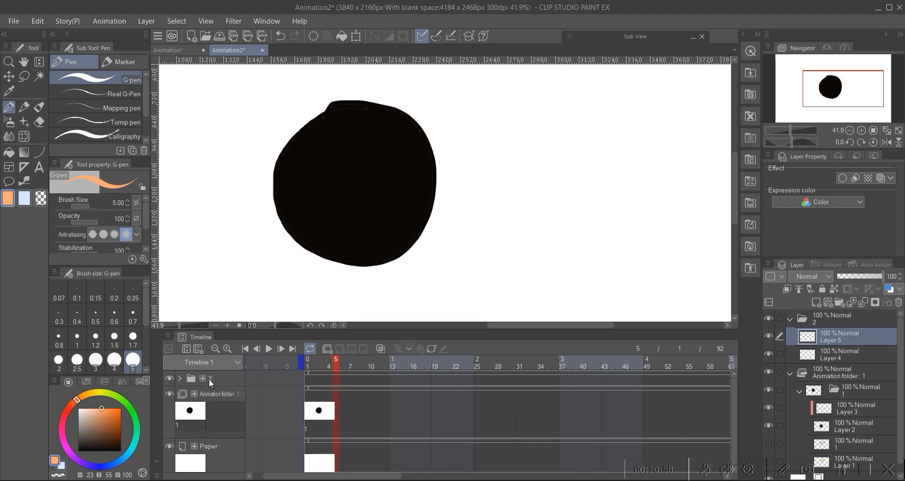
Step: Undo the new layers and delete the extra folder cel from the animation folder
key(ctrl+z)
key(ctrl+z)
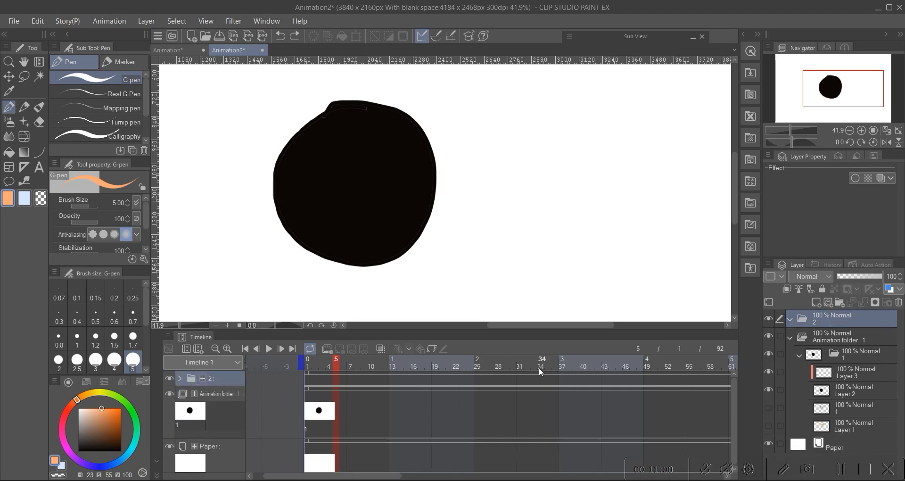
key(ctrl+z)
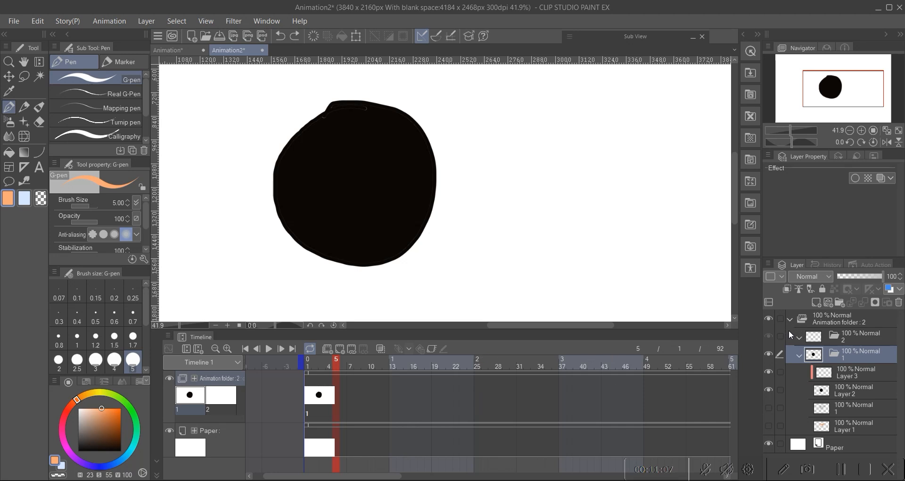
click(799, 355)
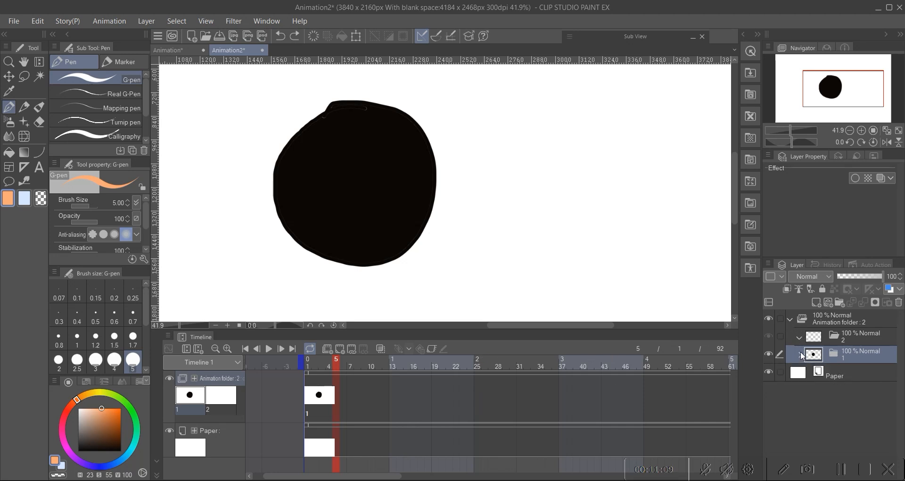
click(799, 338)
click(838, 339)
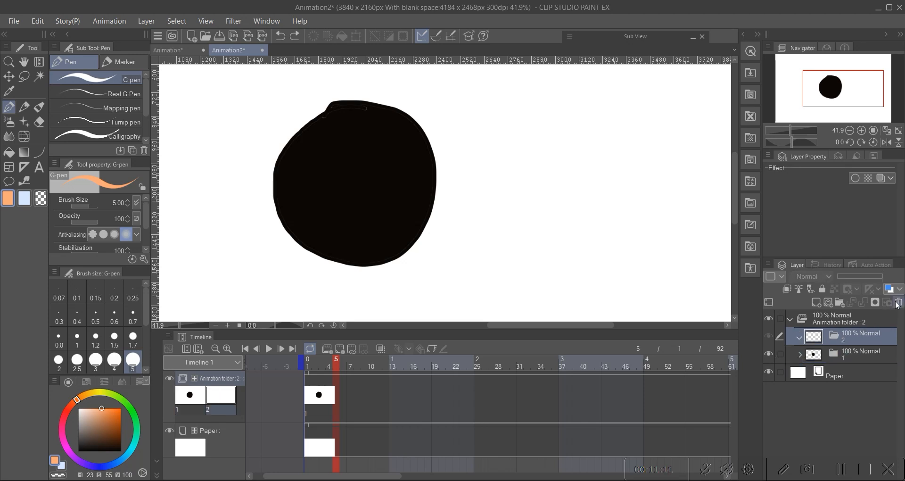
click(898, 302)
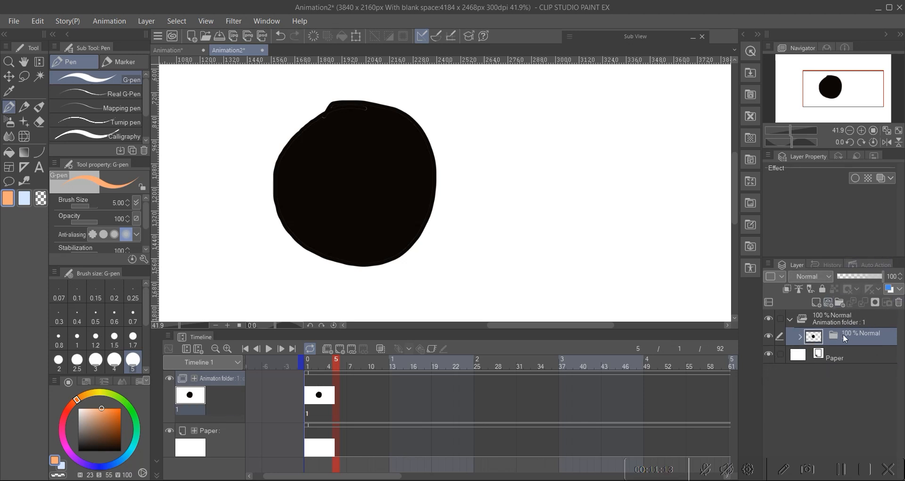
Step: Show the ghost's line-art layer and merge the black circle layer down into it
click(800, 336)
click(845, 374)
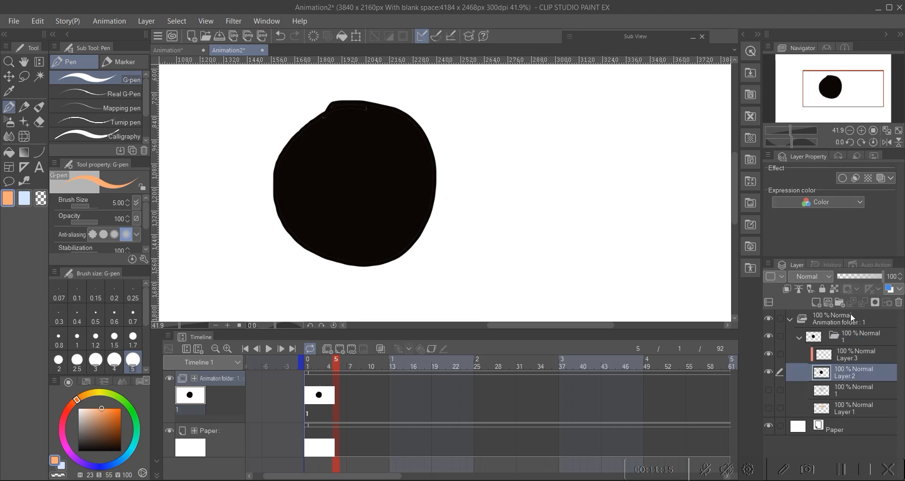
click(768, 390)
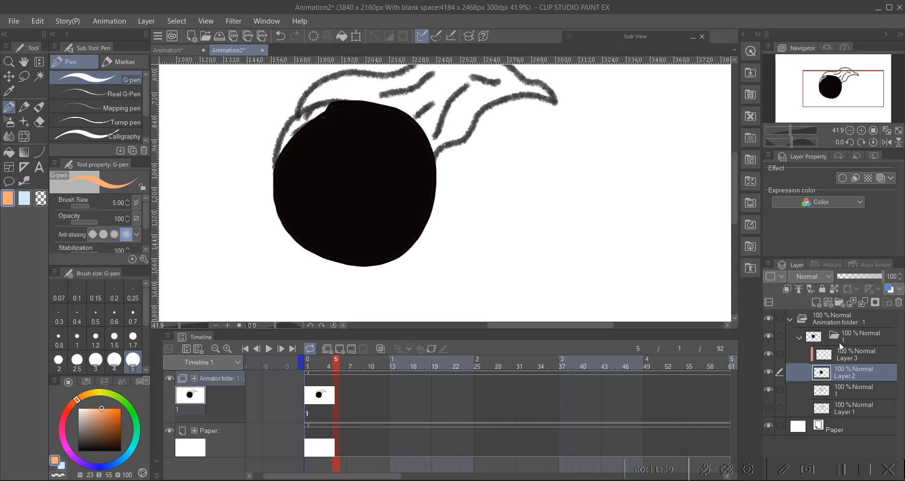
click(850, 302)
click(768, 390)
click(767, 389)
click(862, 302)
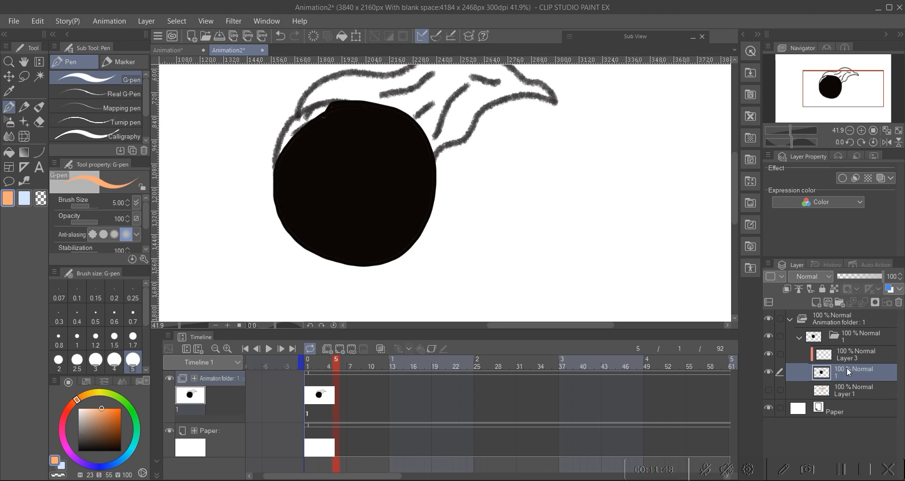
ctrl+click(844, 354)
right_click(842, 353)
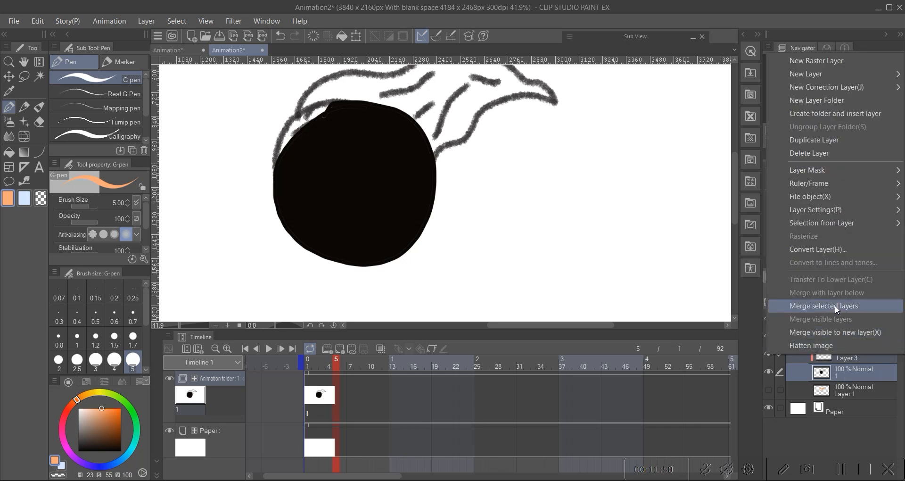
click(843, 376)
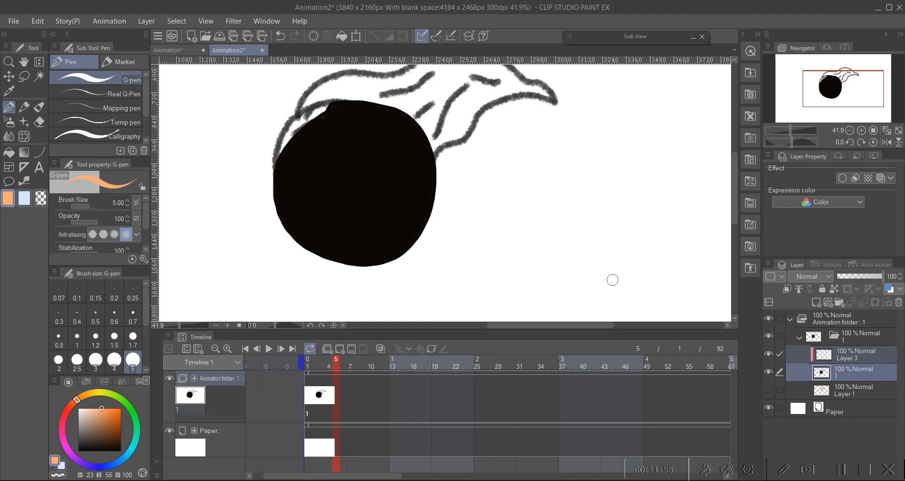
mouse_move(870, 275)
mouse_down()
mouse_move(850, 277)
mouse_move(890, 285)
mouse_up()
click(838, 335)
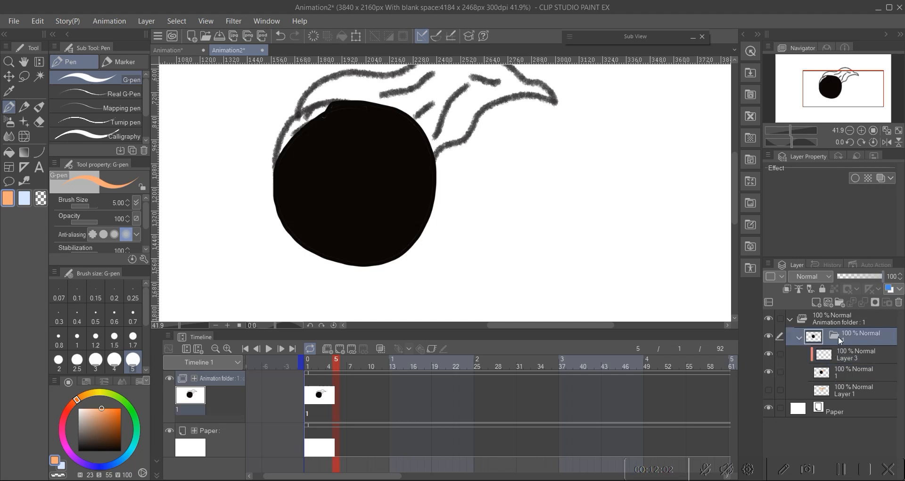
click(799, 337)
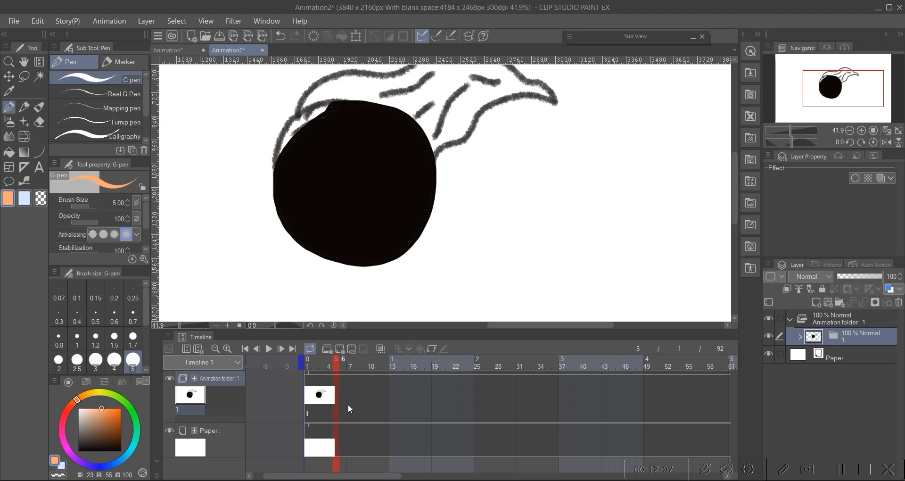
click(800, 338)
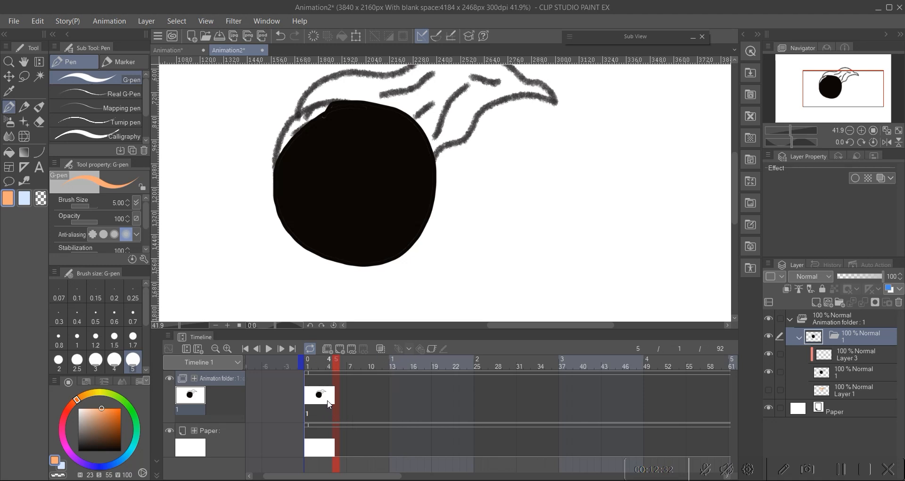
Step: Move the playhead along the timeline to frame 16
click(357, 401)
click(371, 400)
click(393, 399)
click(413, 400)
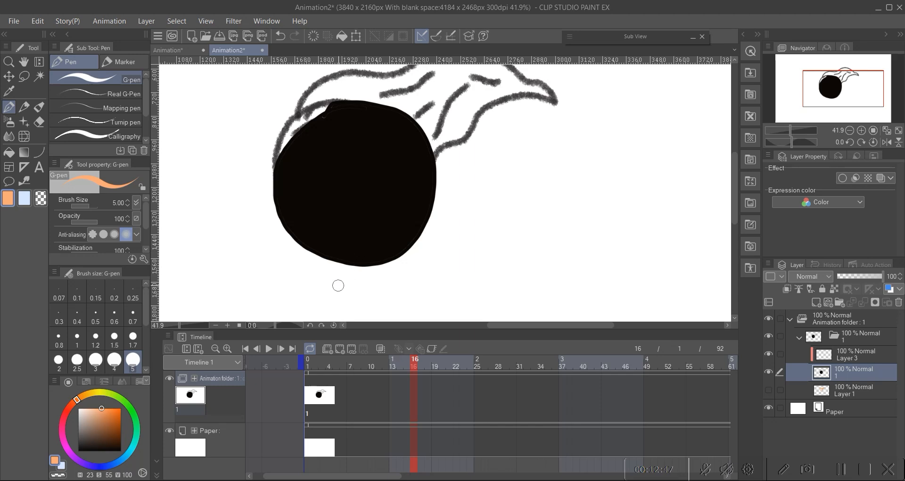
click(840, 471)
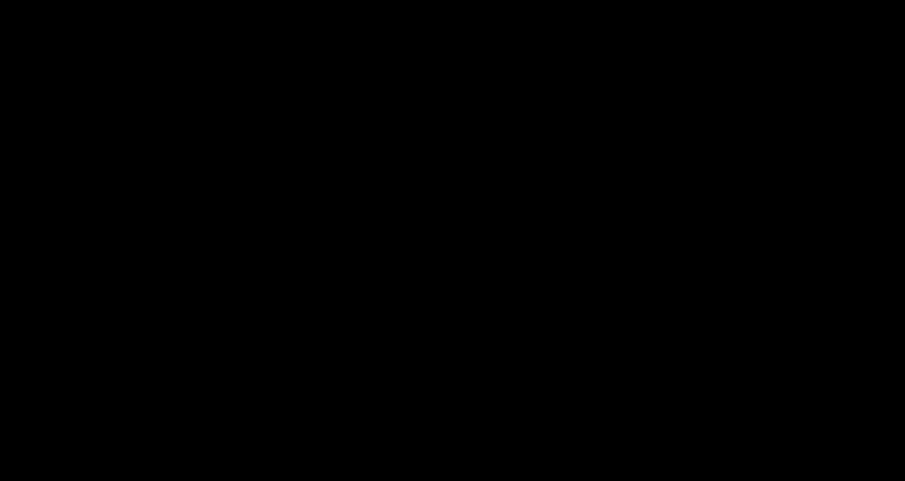